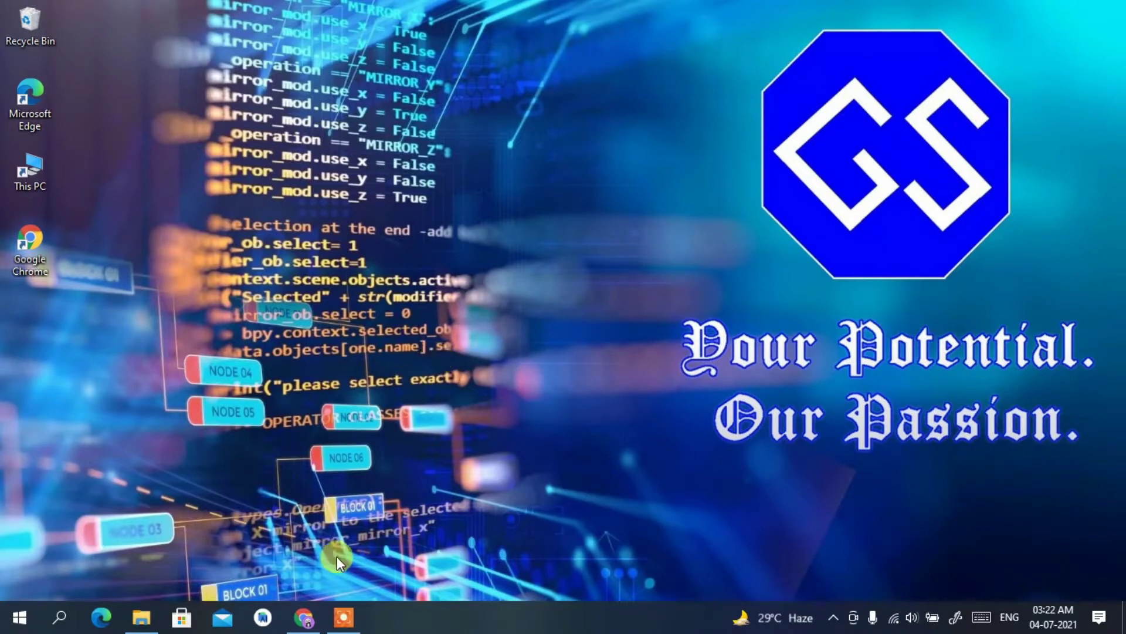
Search Google for 'jdk download' from Chrome's address bar.
click(304, 610)
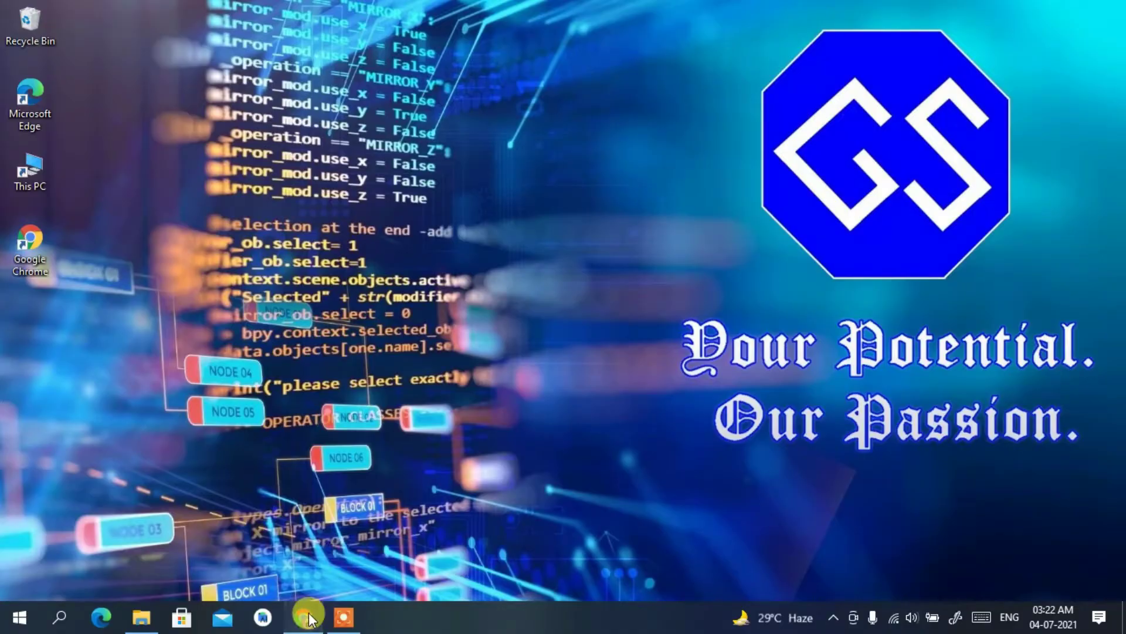
click(421, 43)
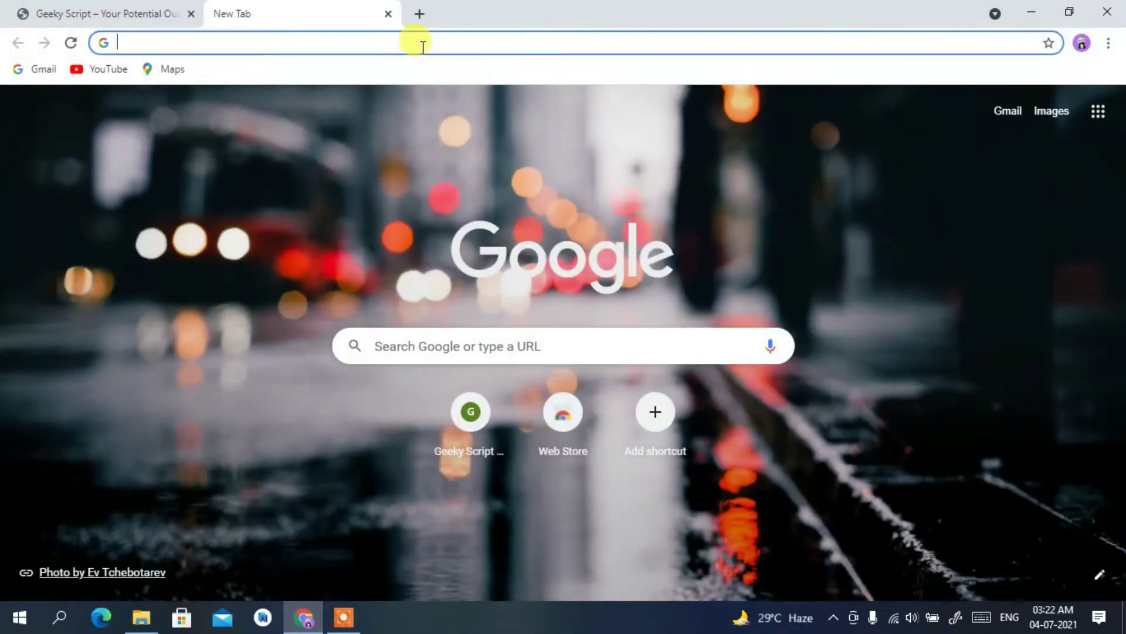
text(jdk )
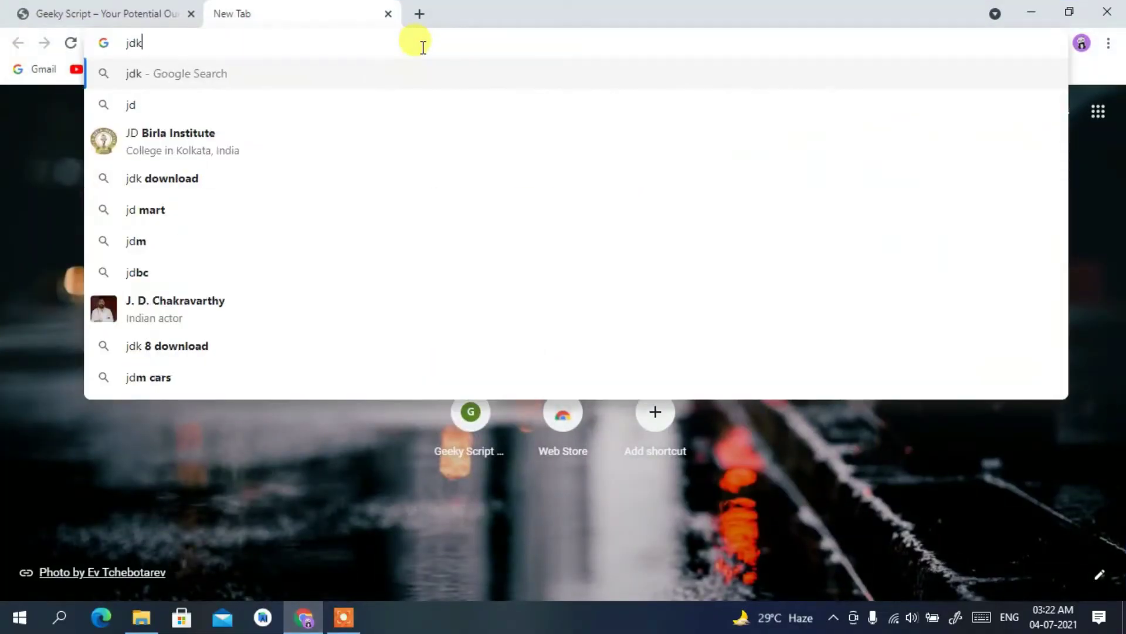
text(download)
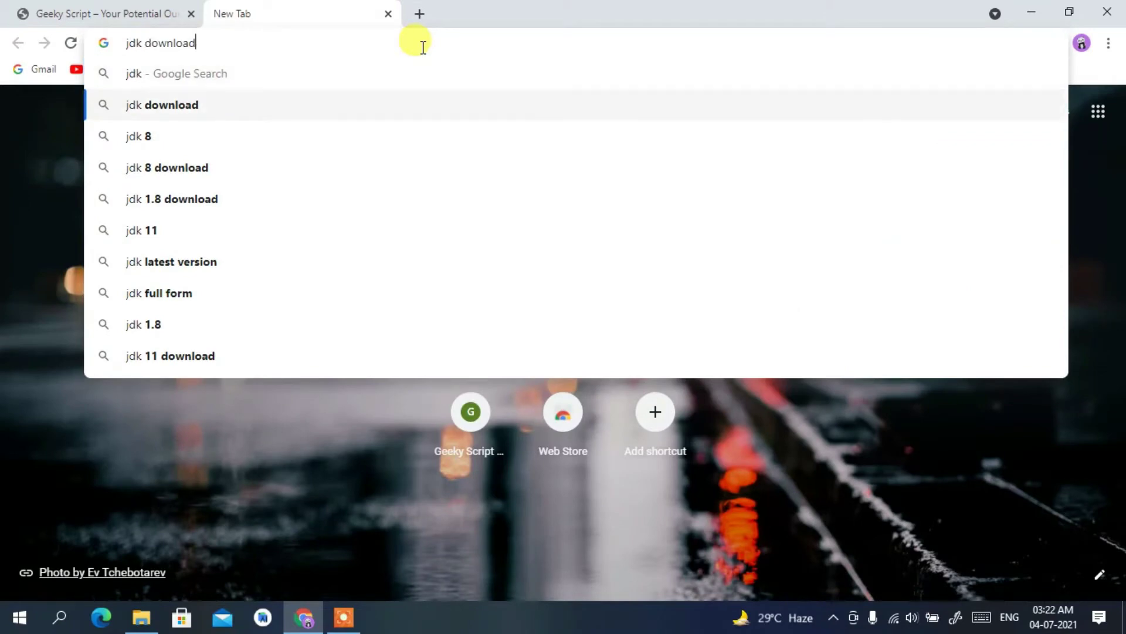
key(Return)
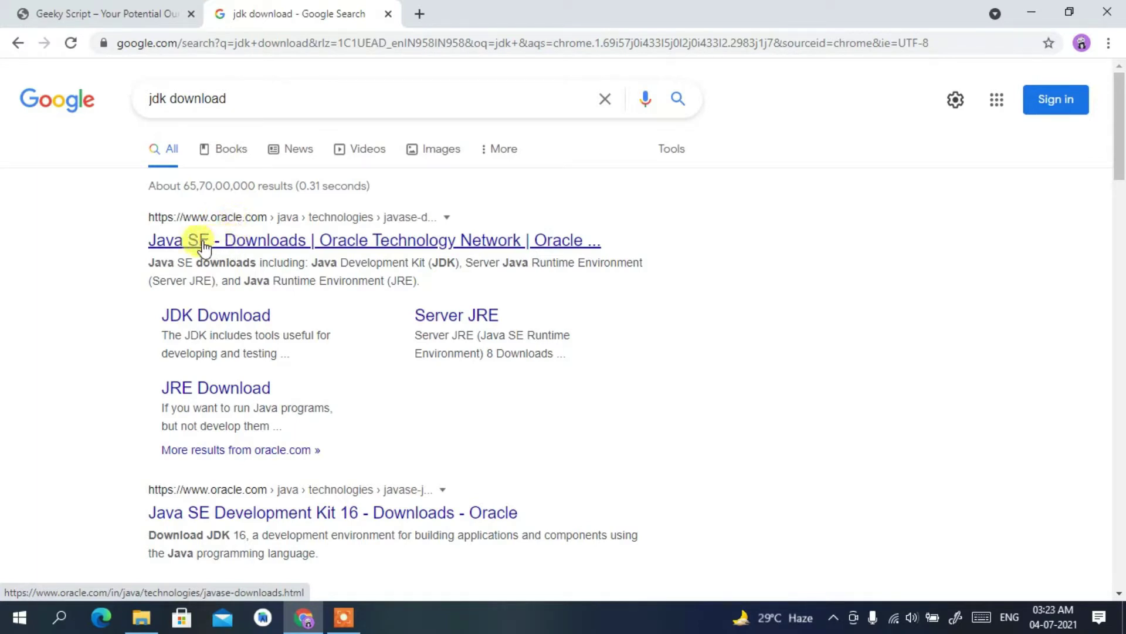
Go from Oracle's Java SE Downloads page to the JDK download page for Java SE 16.0.1.
click(294, 240)
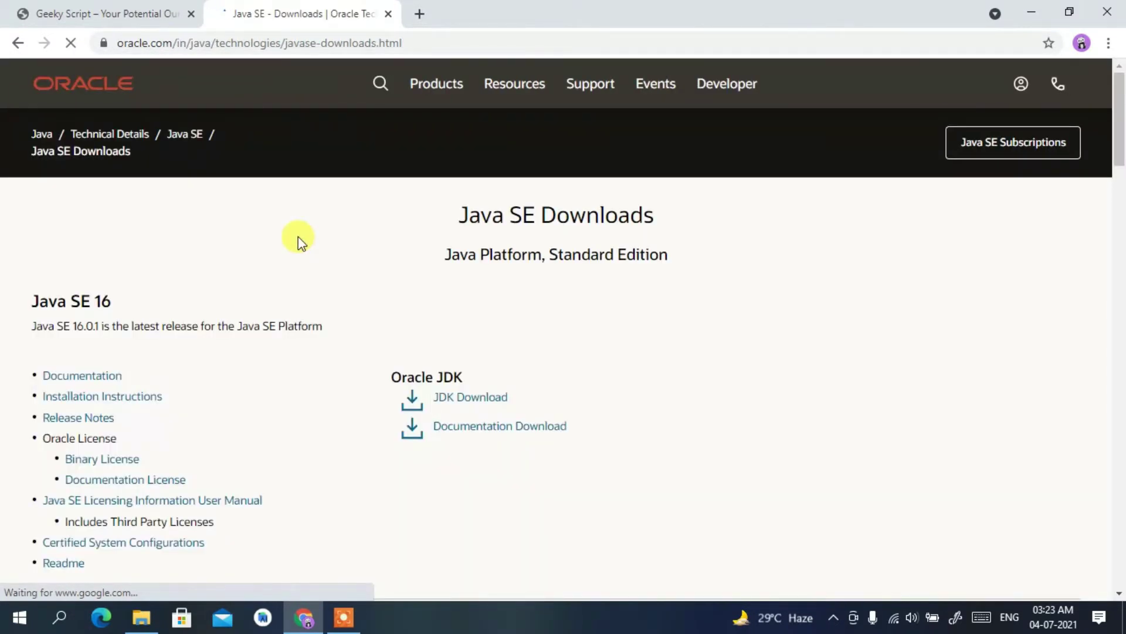
scroll(298, 237, down, 2)
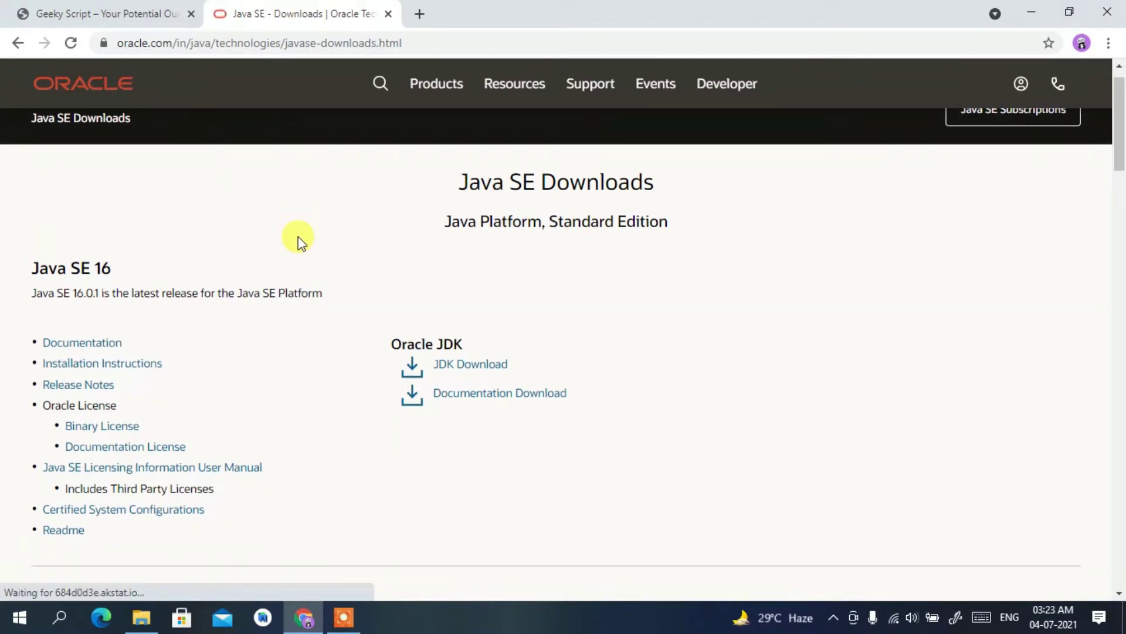
scroll(298, 237, down, 2)
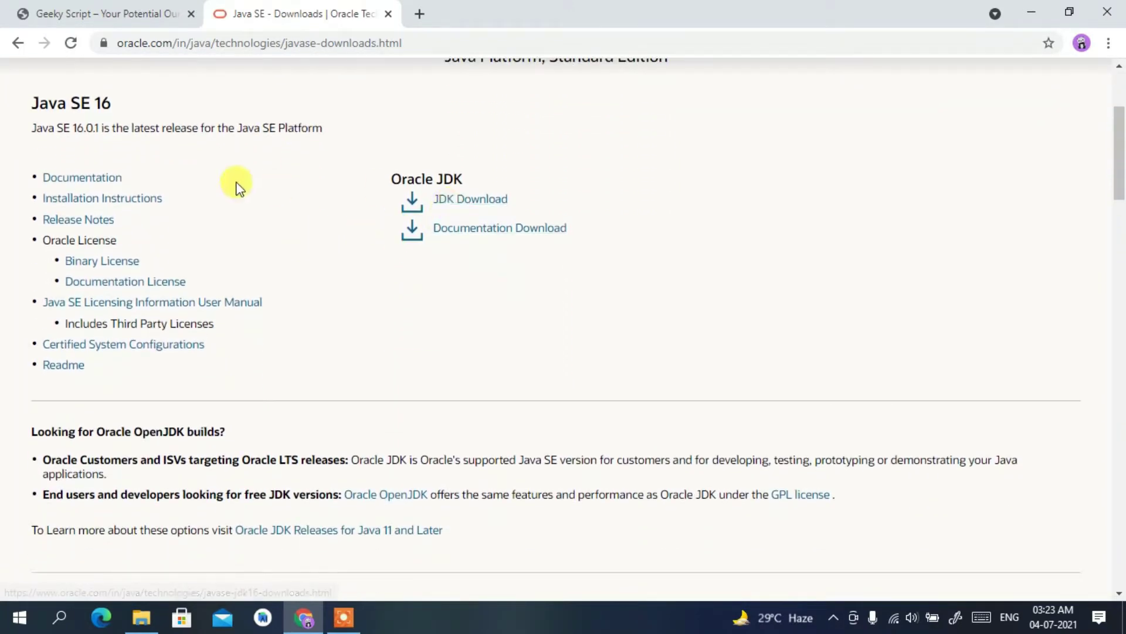
drag(101, 131, 33, 133)
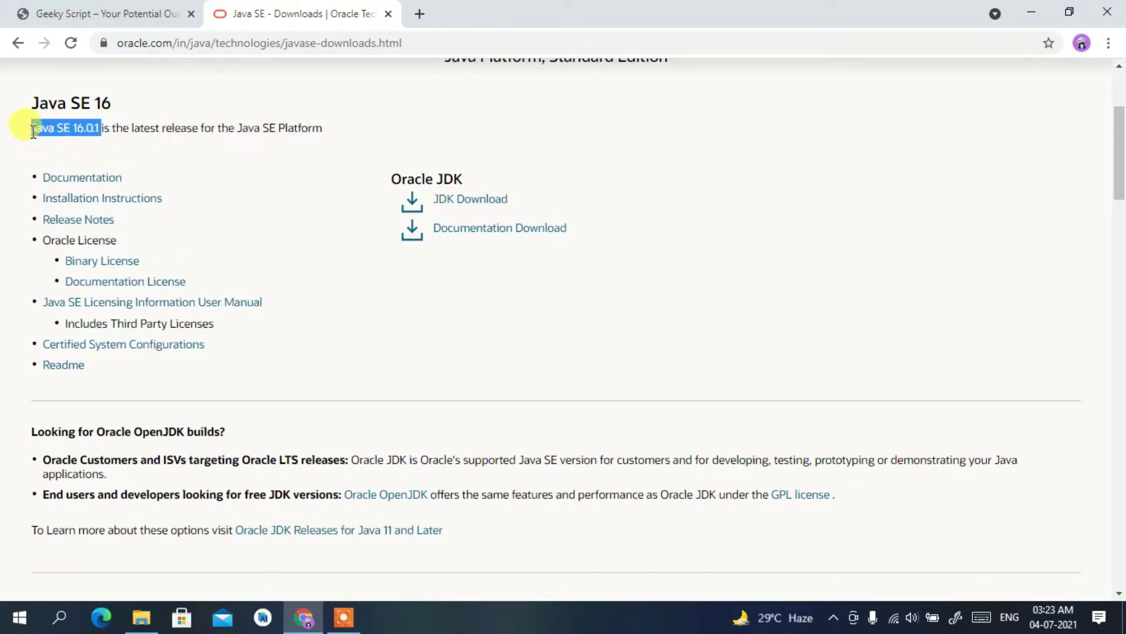
click(483, 199)
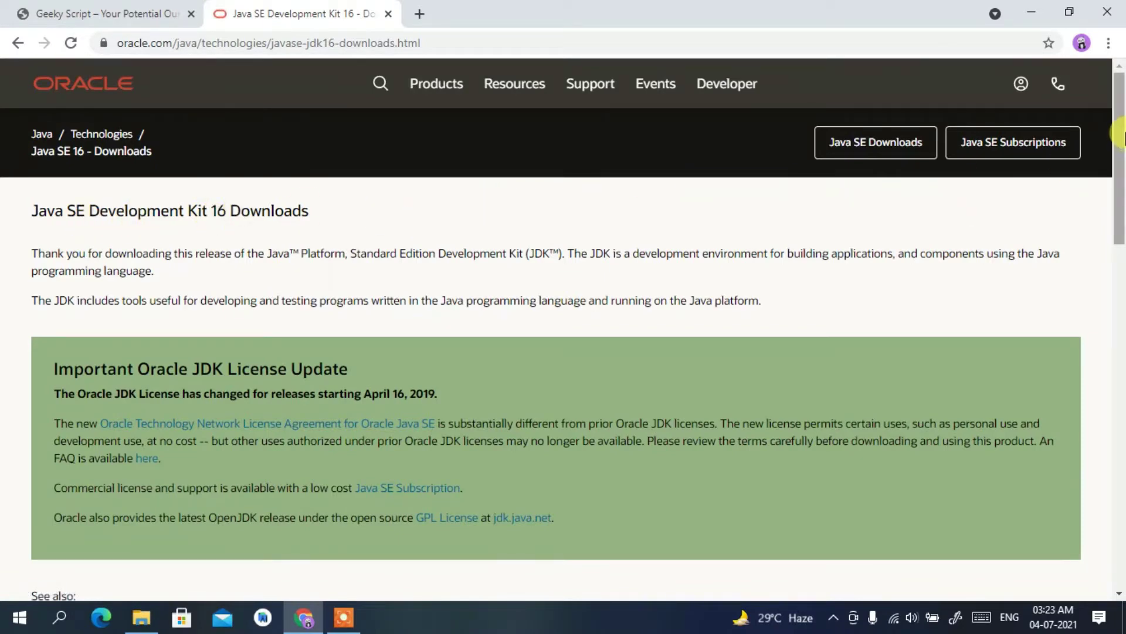
drag(1123, 138, 1121, 392)
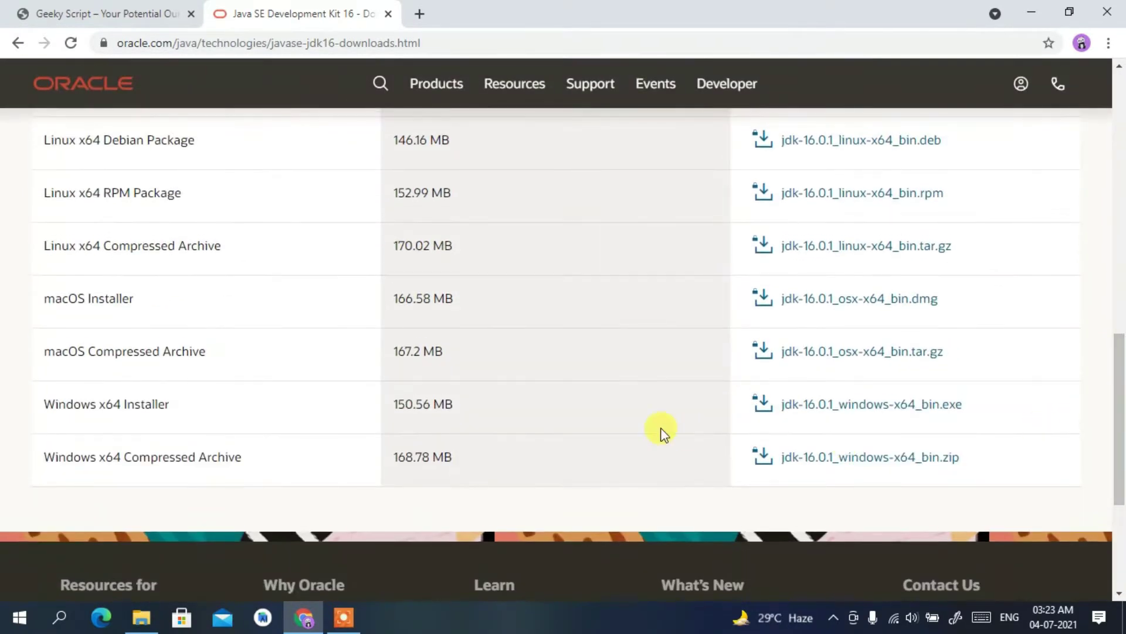
drag(201, 403, 44, 408)
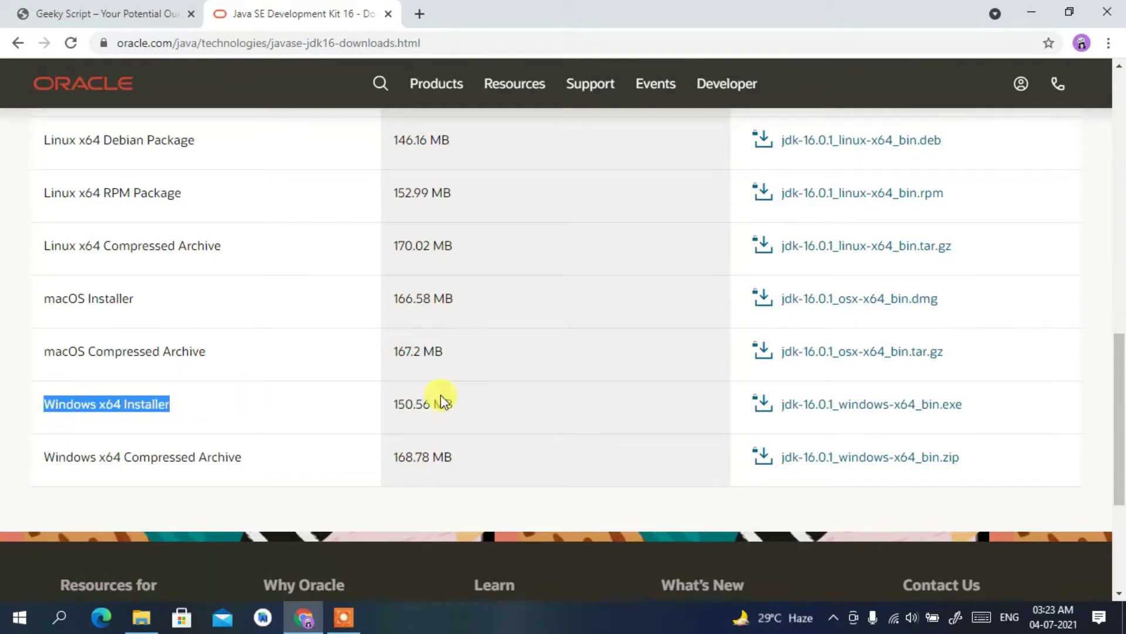
drag(1119, 413, 1119, 362)
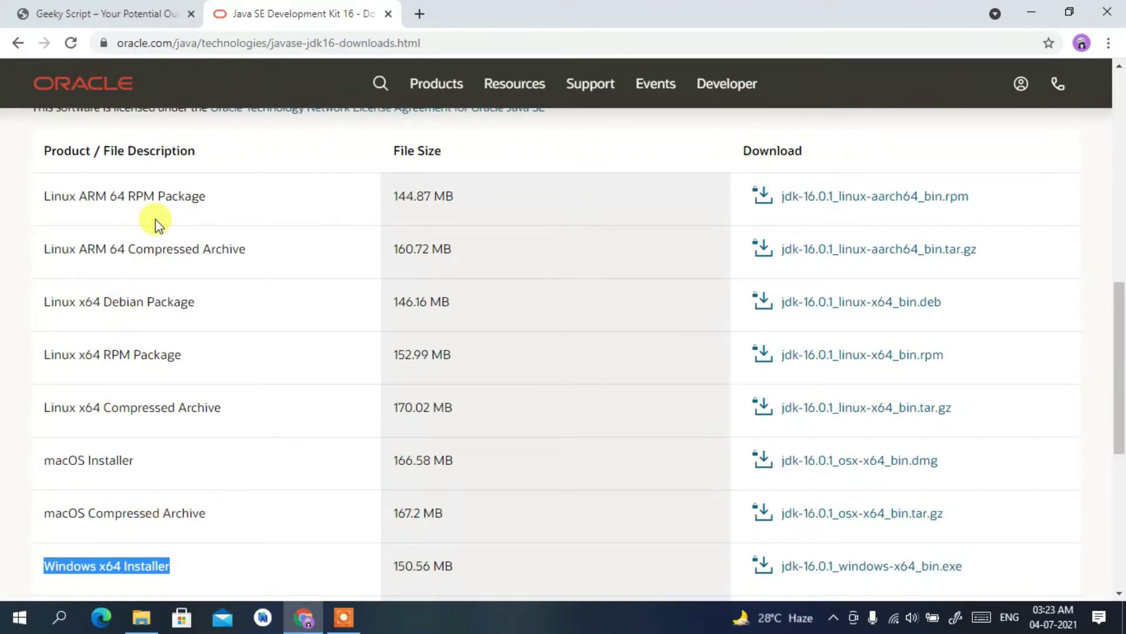
scroll(157, 224, down, 3)
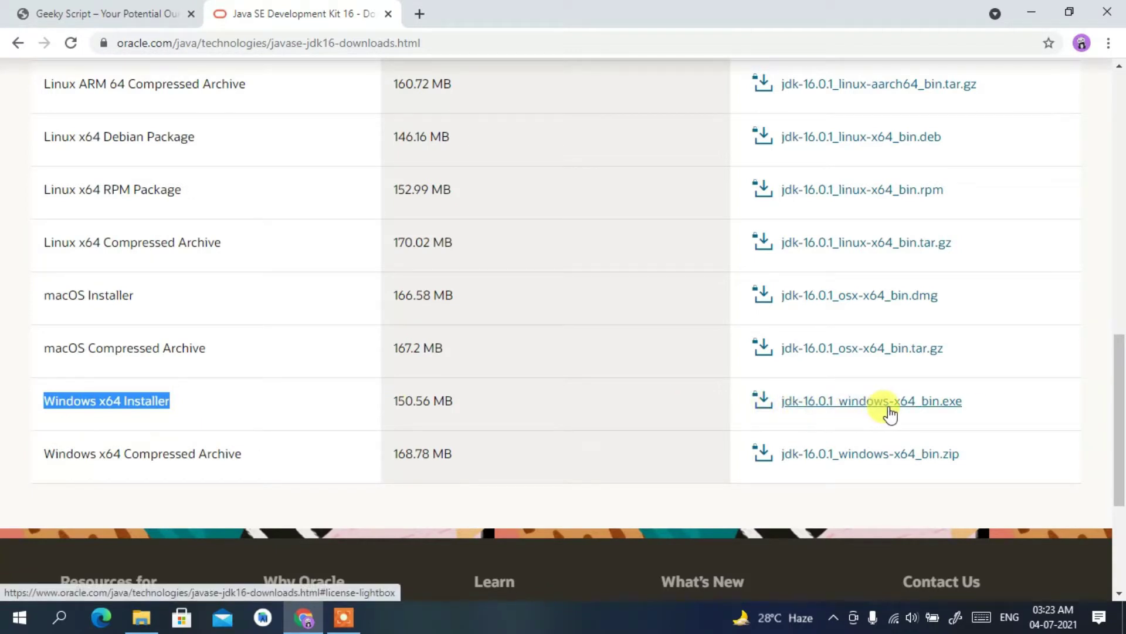
Accept the Oracle license and start downloading jdk-16.0.1_windows-x64_bin.exe.
click(931, 412)
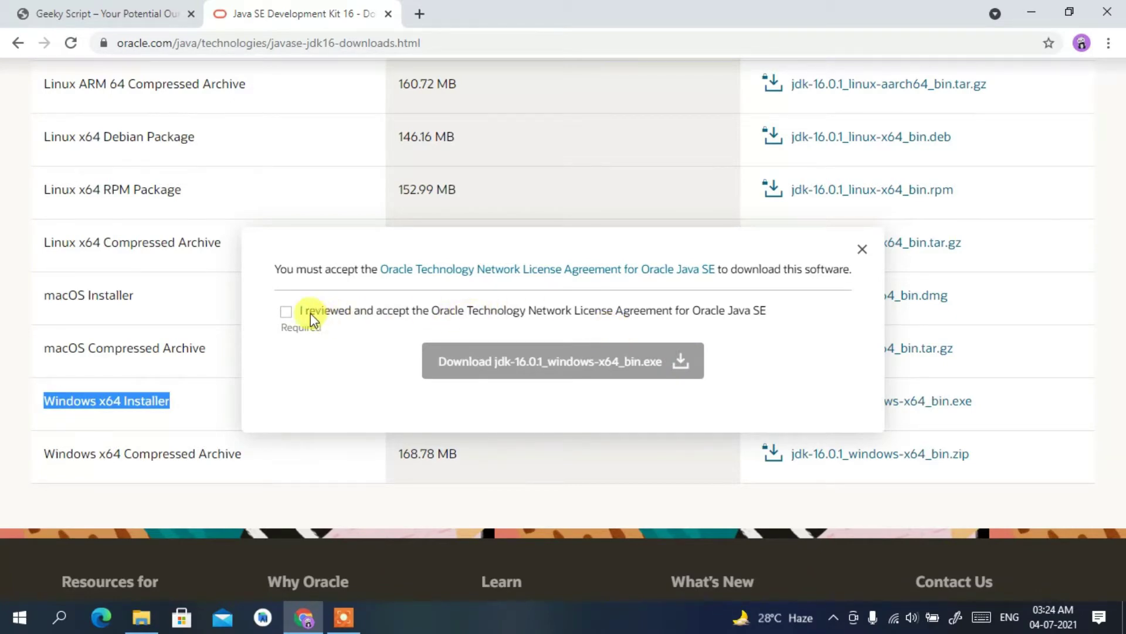
click(291, 312)
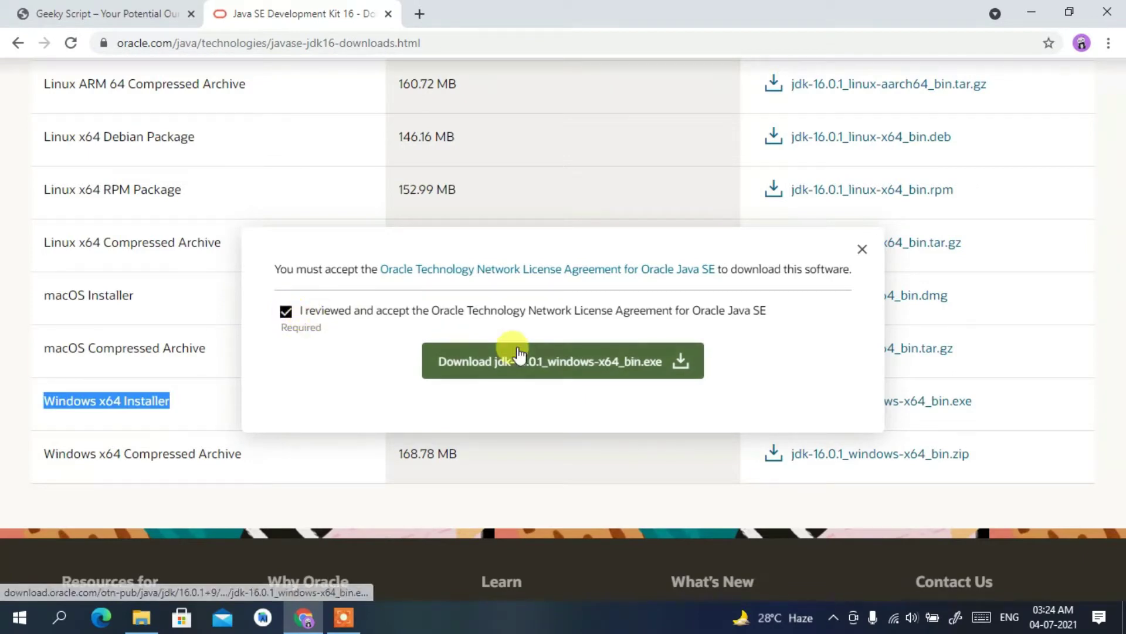
click(542, 359)
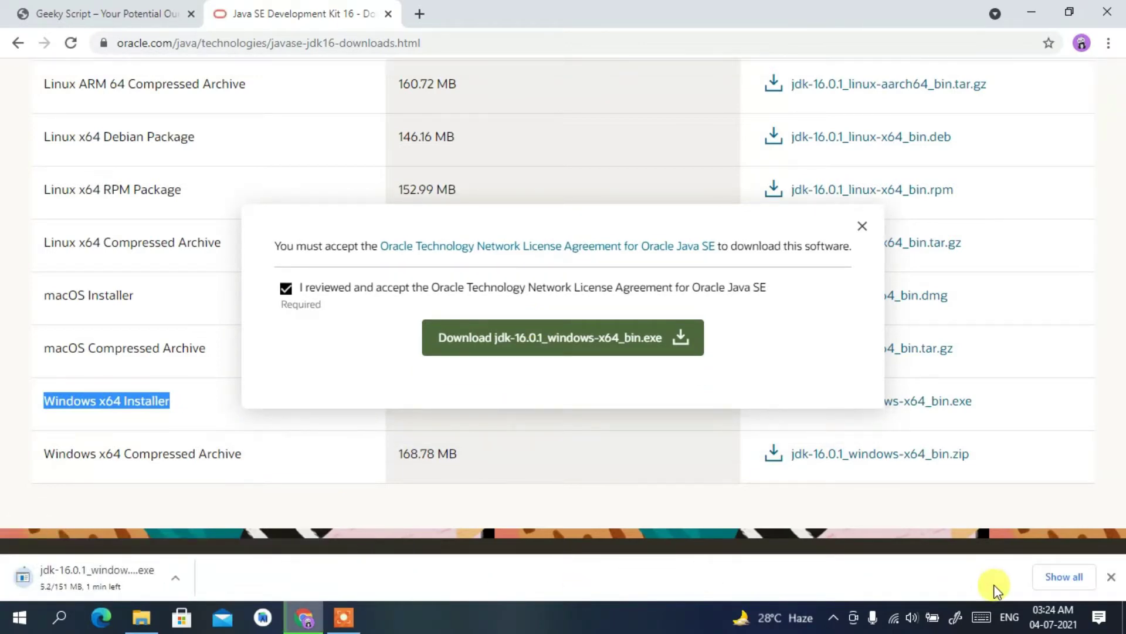
Pause, cancel and remove the JDK installer download from Chrome's Downloads list.
click(1059, 575)
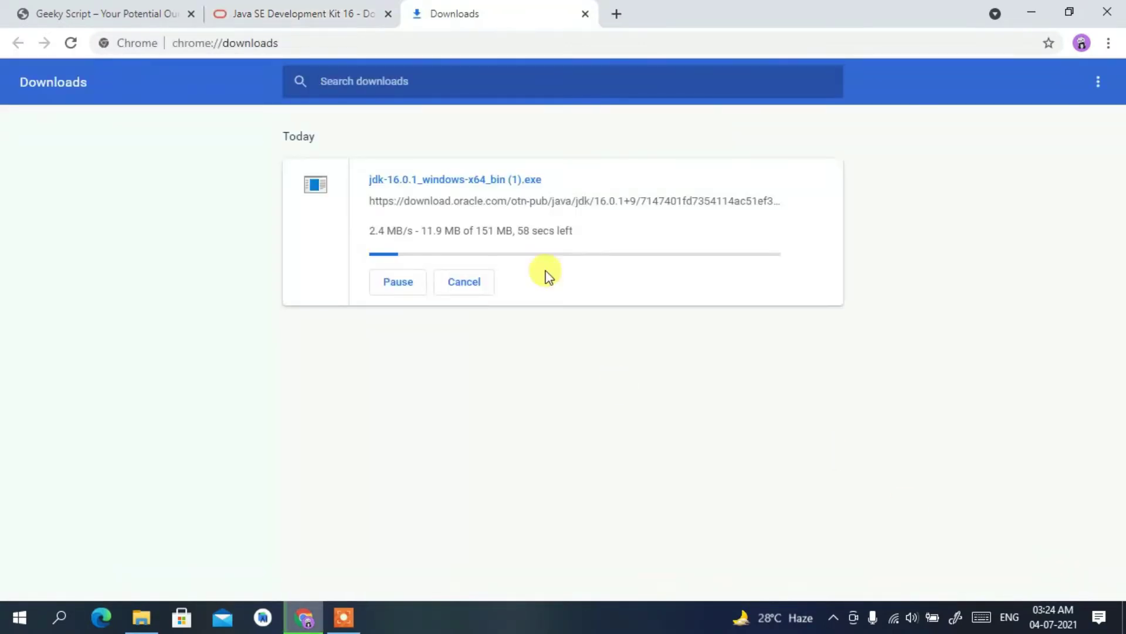
click(402, 283)
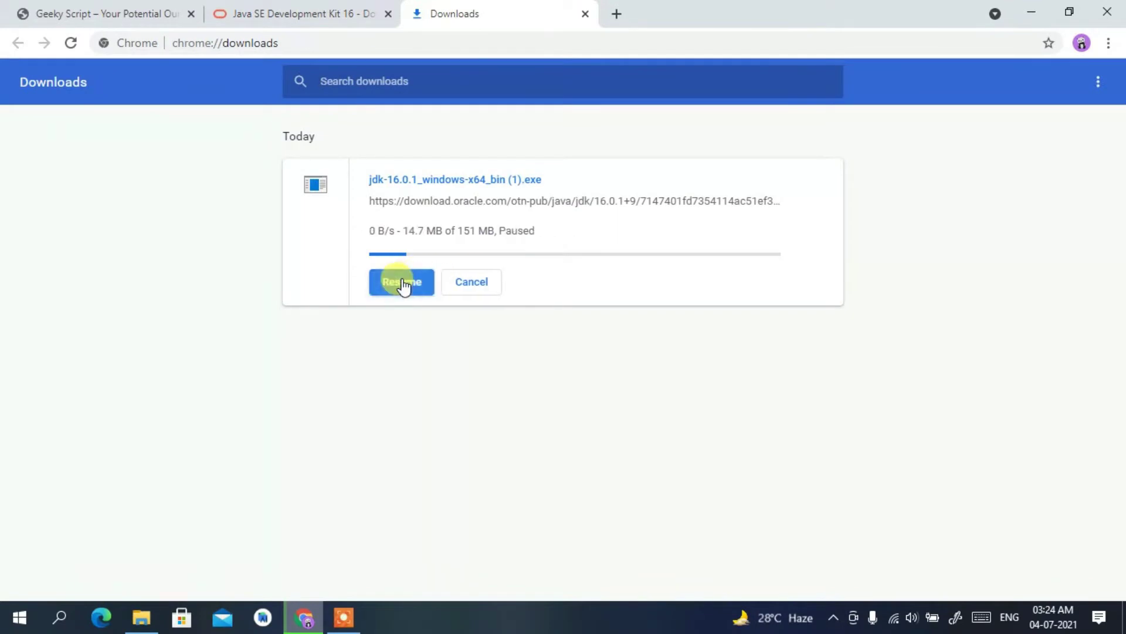
click(456, 283)
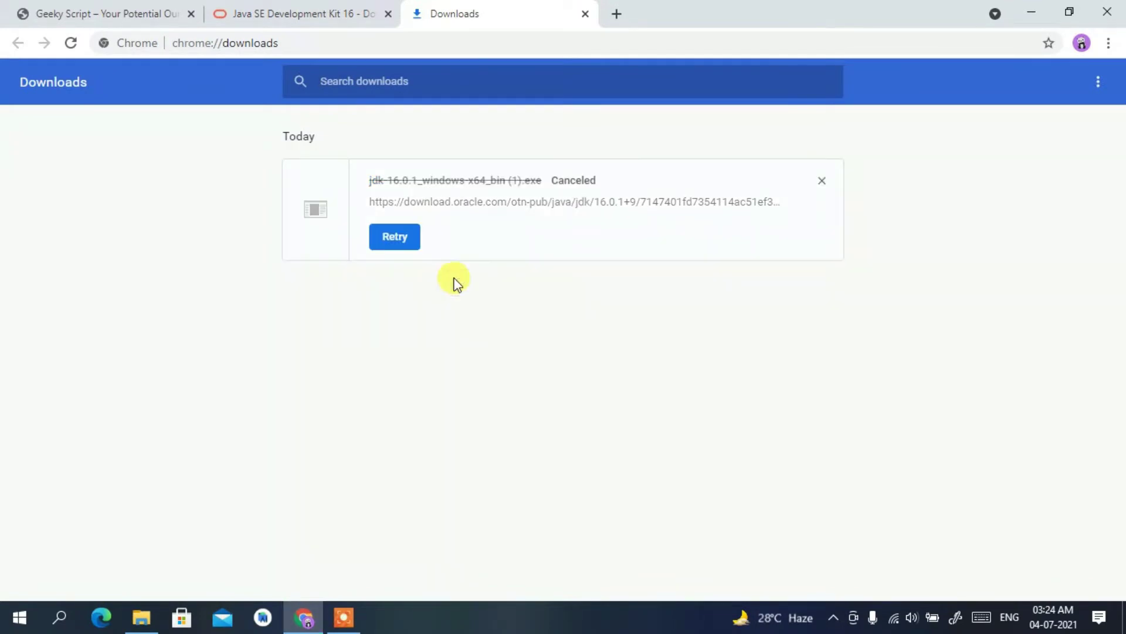
click(818, 178)
Launch jdk-16.0.1_windows-x64_bin from the Downloads\Software folder in File Explorer.
click(1031, 10)
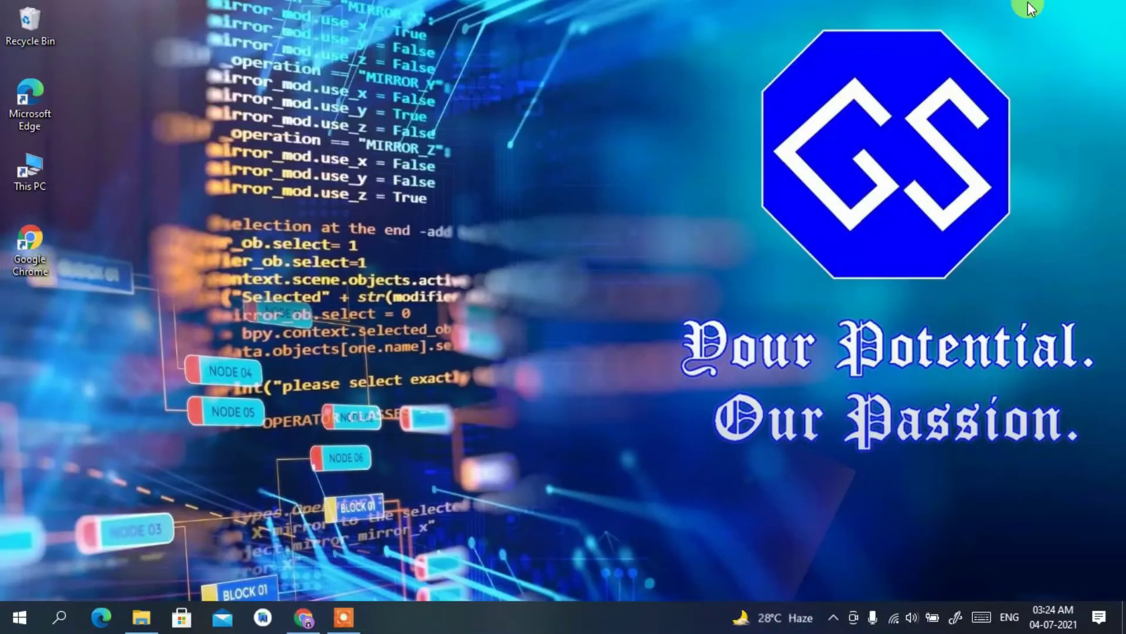
click(141, 617)
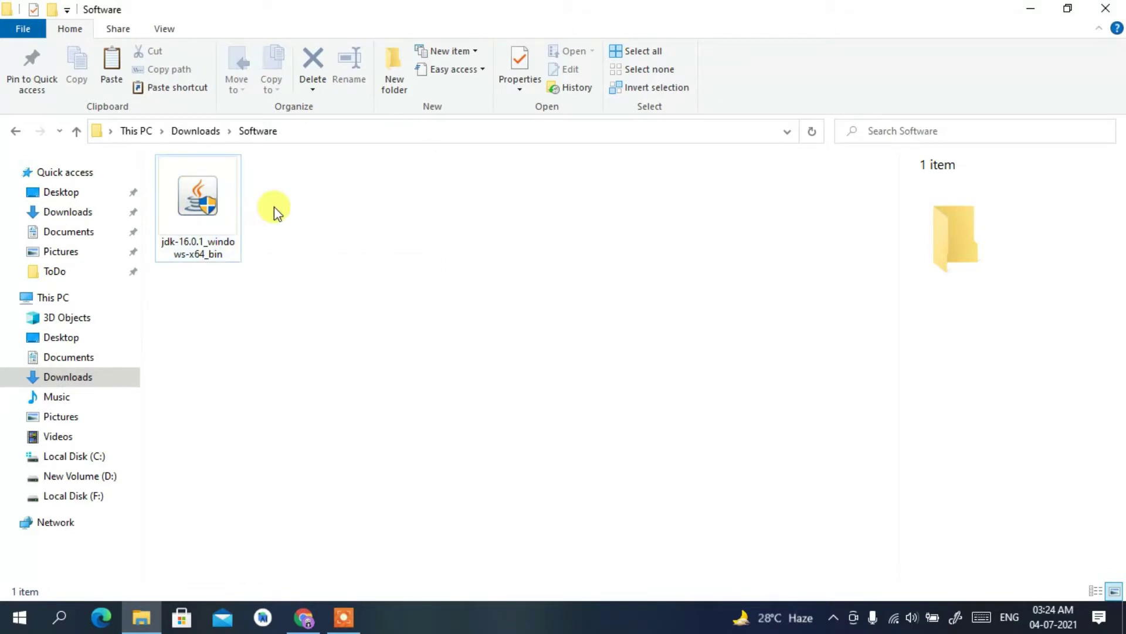
double_click(213, 197)
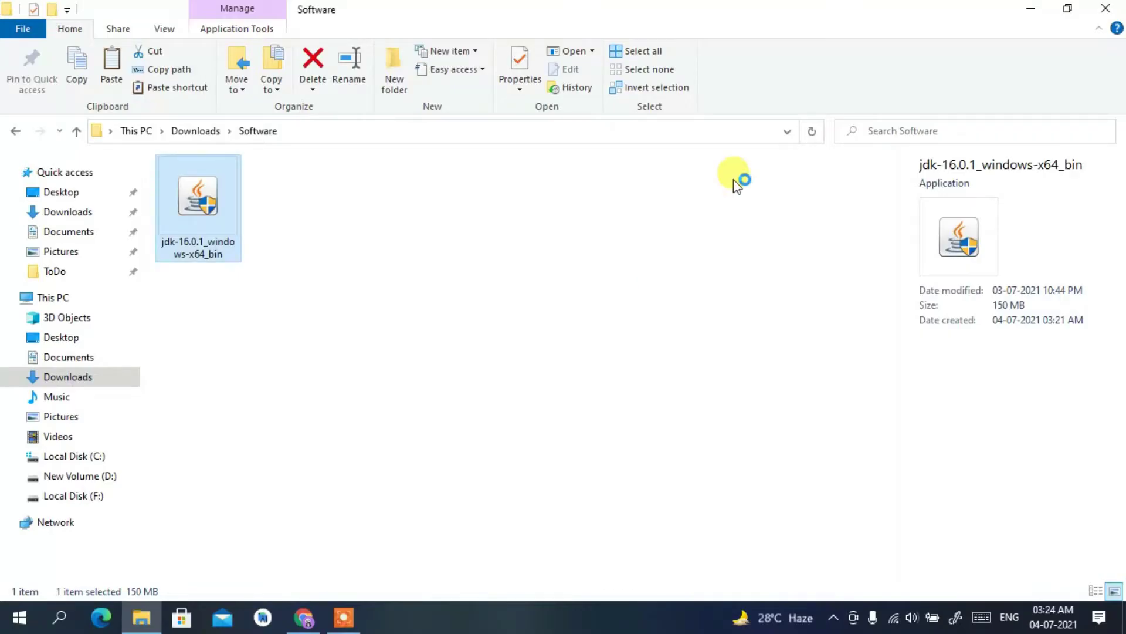
click(1031, 8)
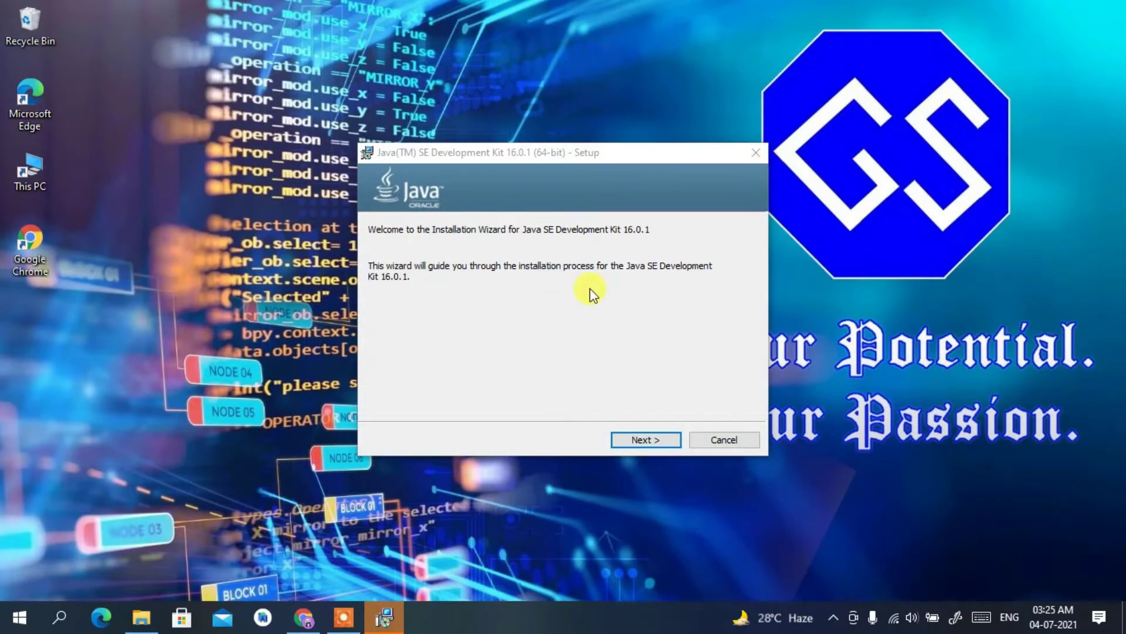
Install JDK 16.0.1 into the default C:\Program Files\Java\jdk-16.0.1\ folder and close the installer.
click(666, 440)
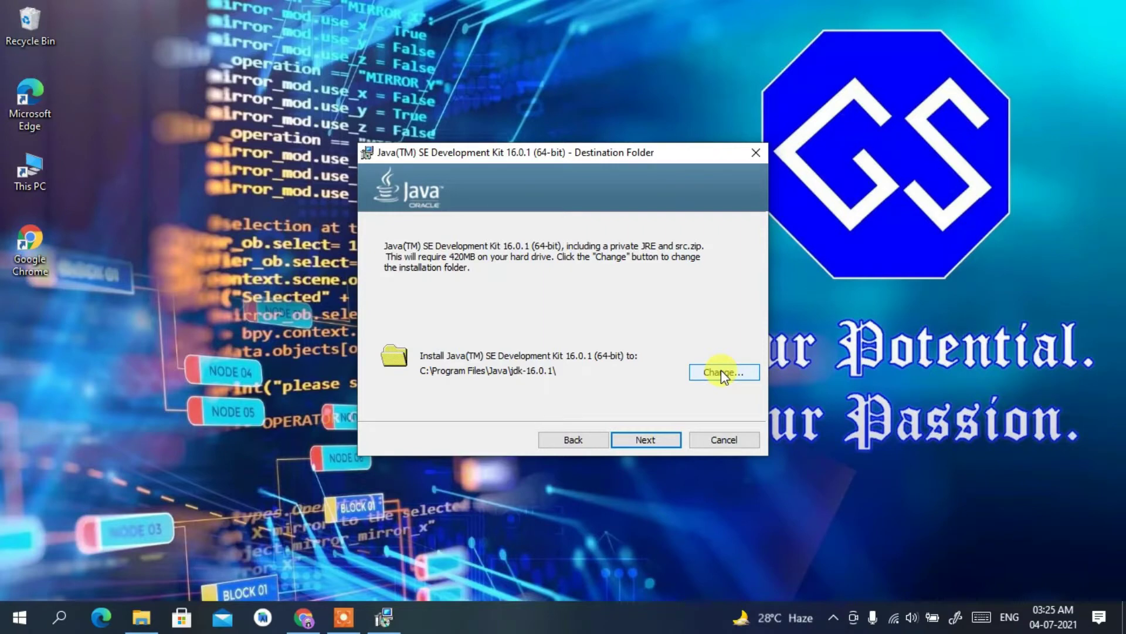
click(667, 441)
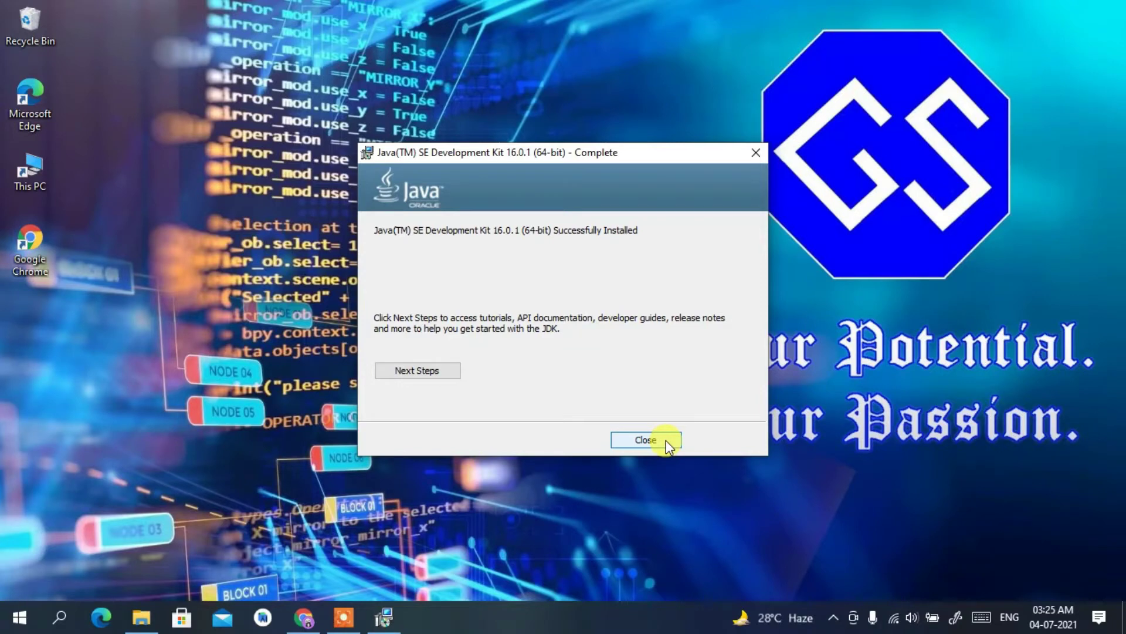
click(669, 442)
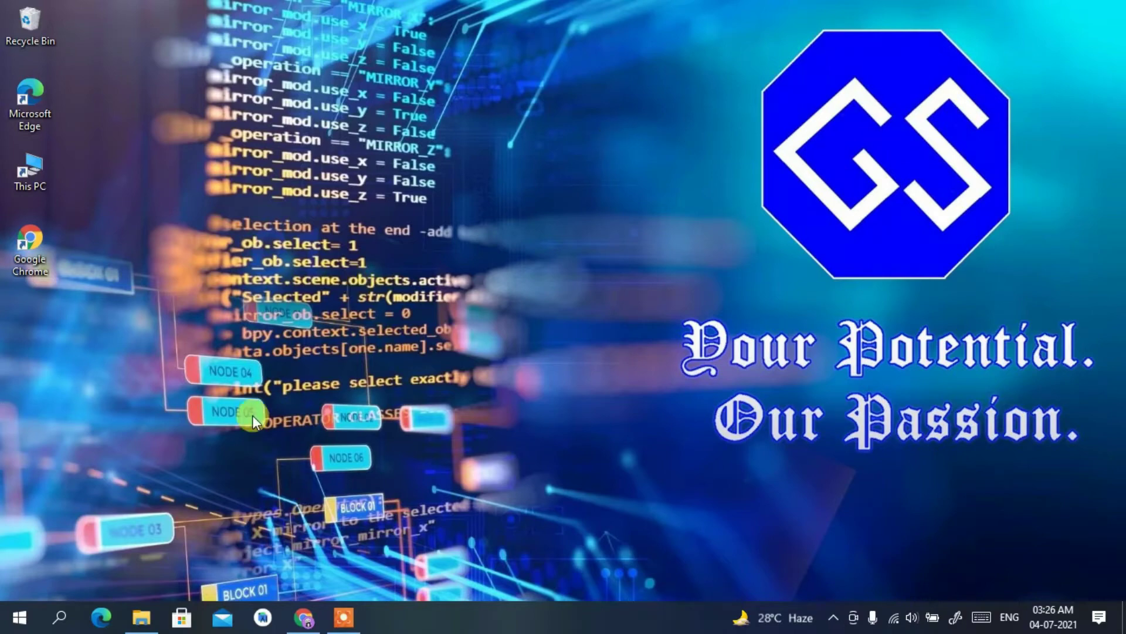
Open C:\Program Files\Java\jdk-16.0.1\bin in File Explorer.
click(143, 619)
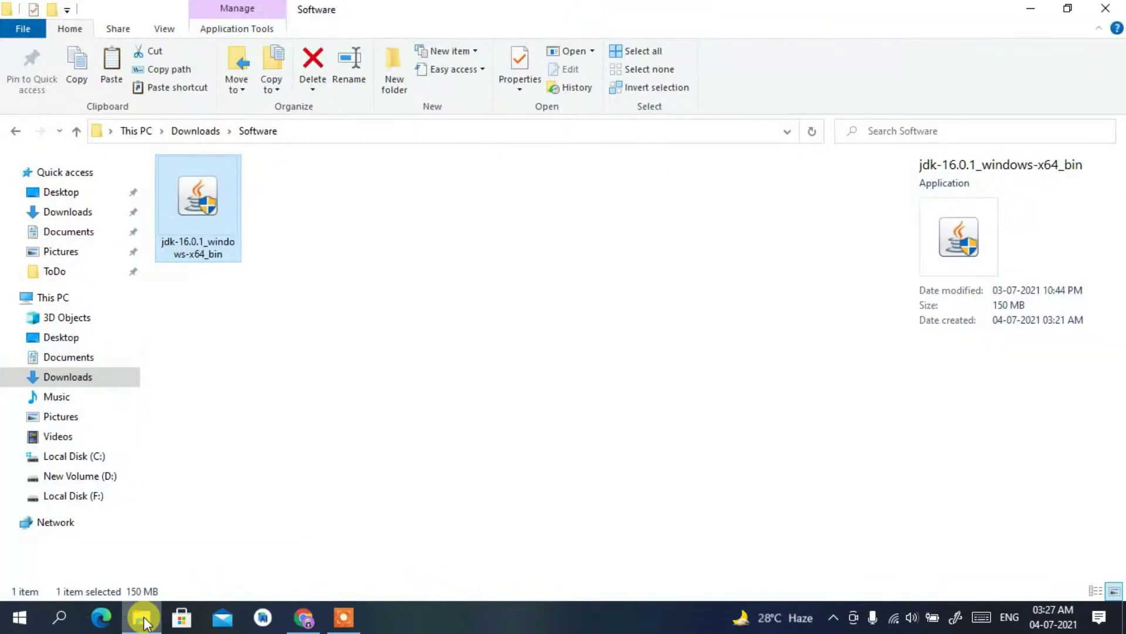
click(85, 464)
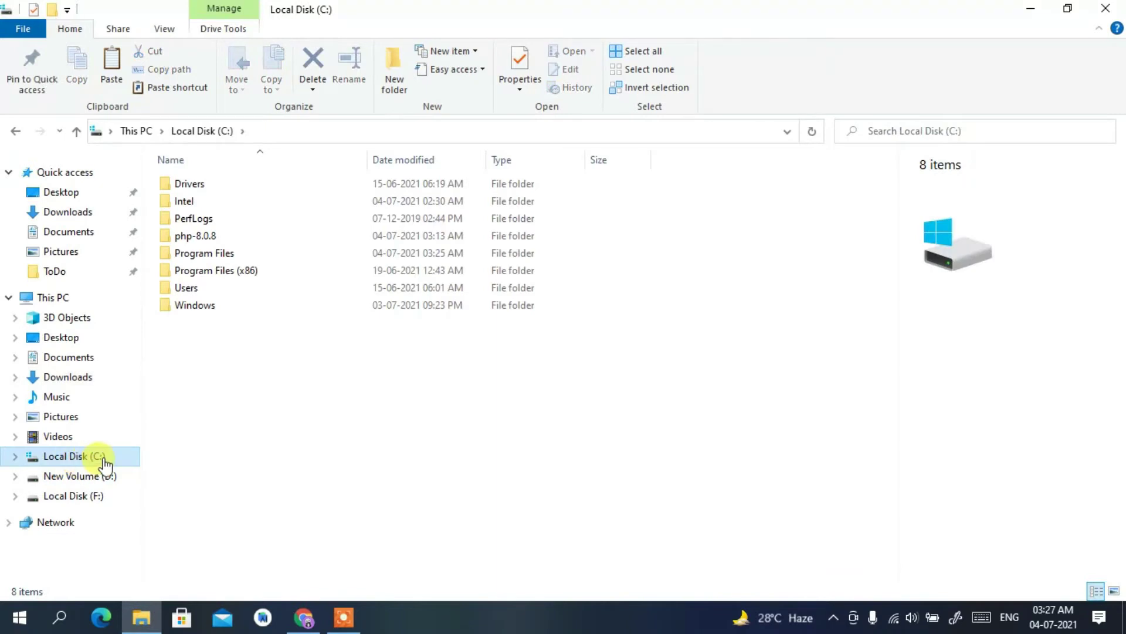
click(234, 260)
double_click(234, 259)
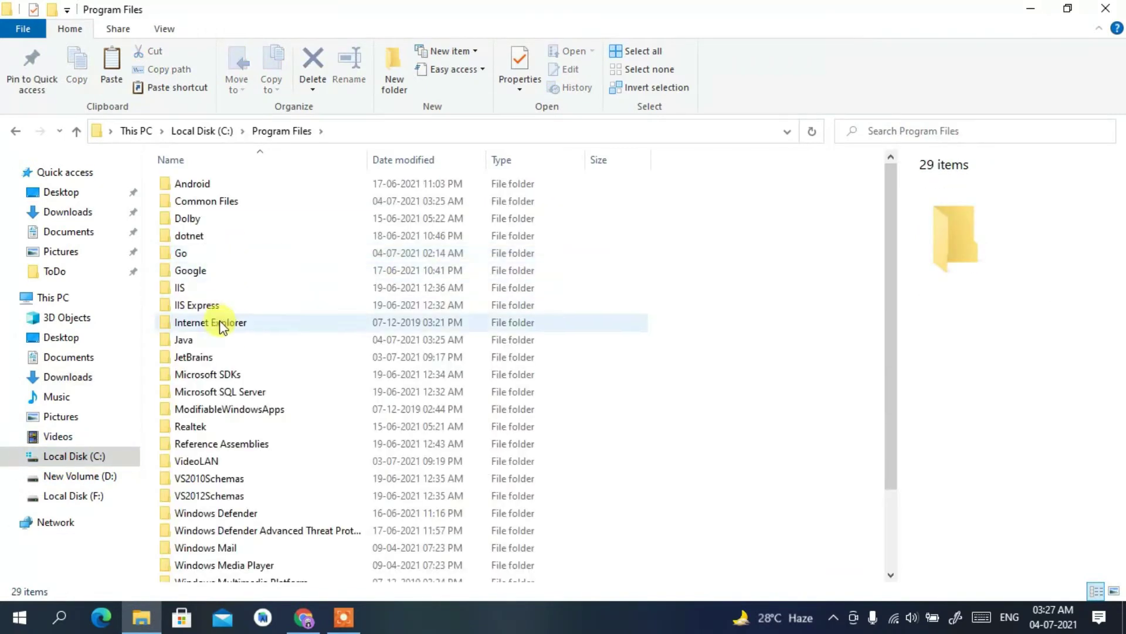
click(214, 344)
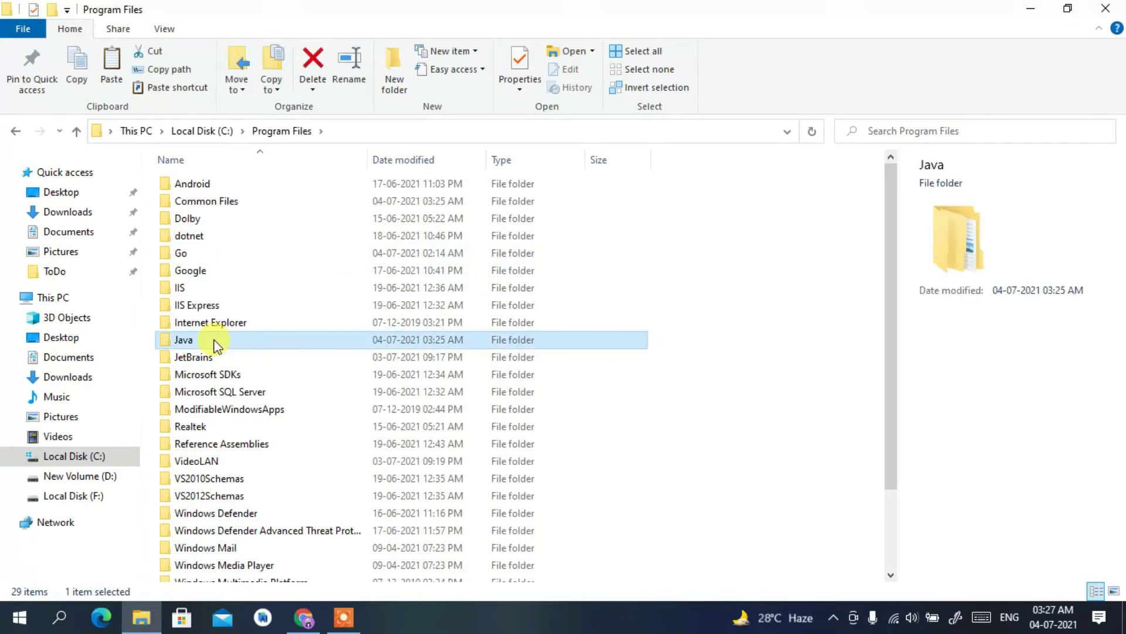
double_click(214, 344)
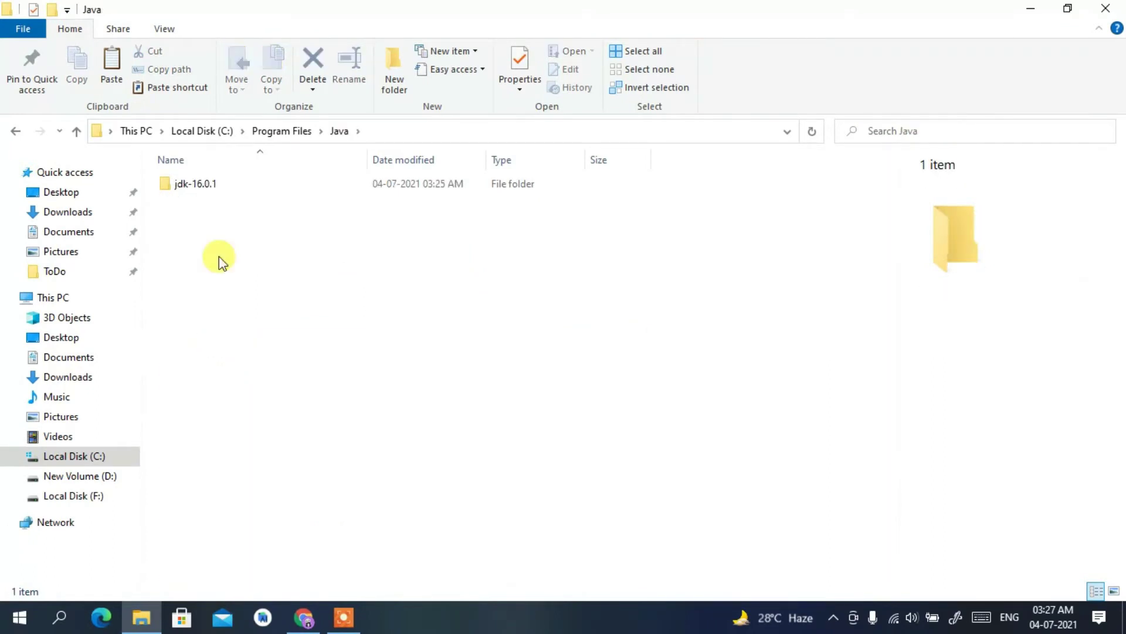
double_click(222, 188)
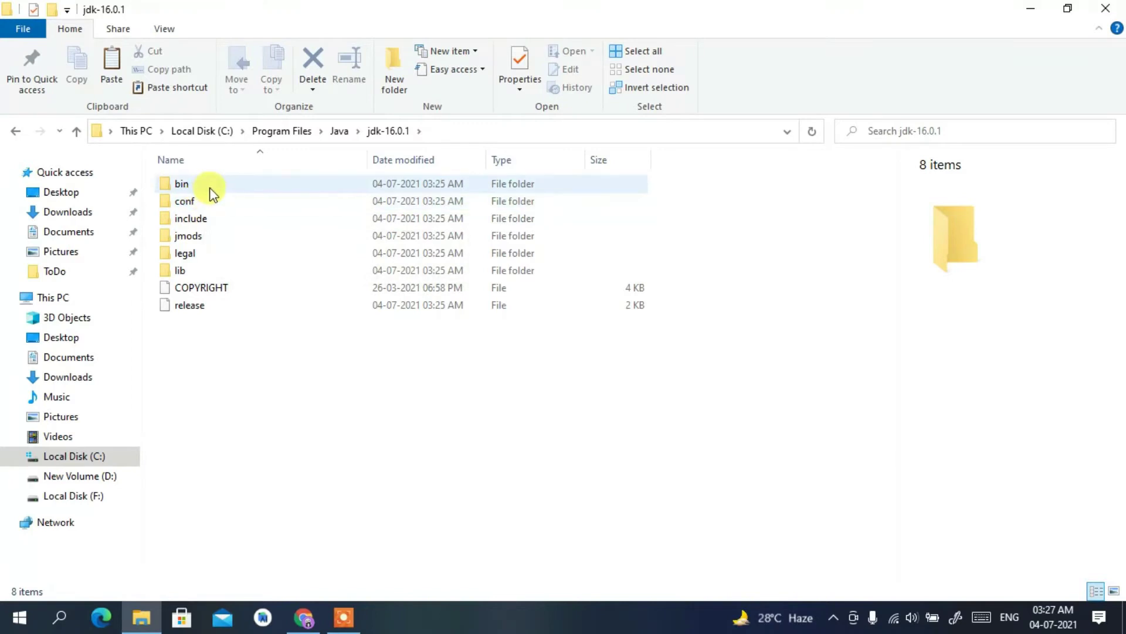
double_click(210, 187)
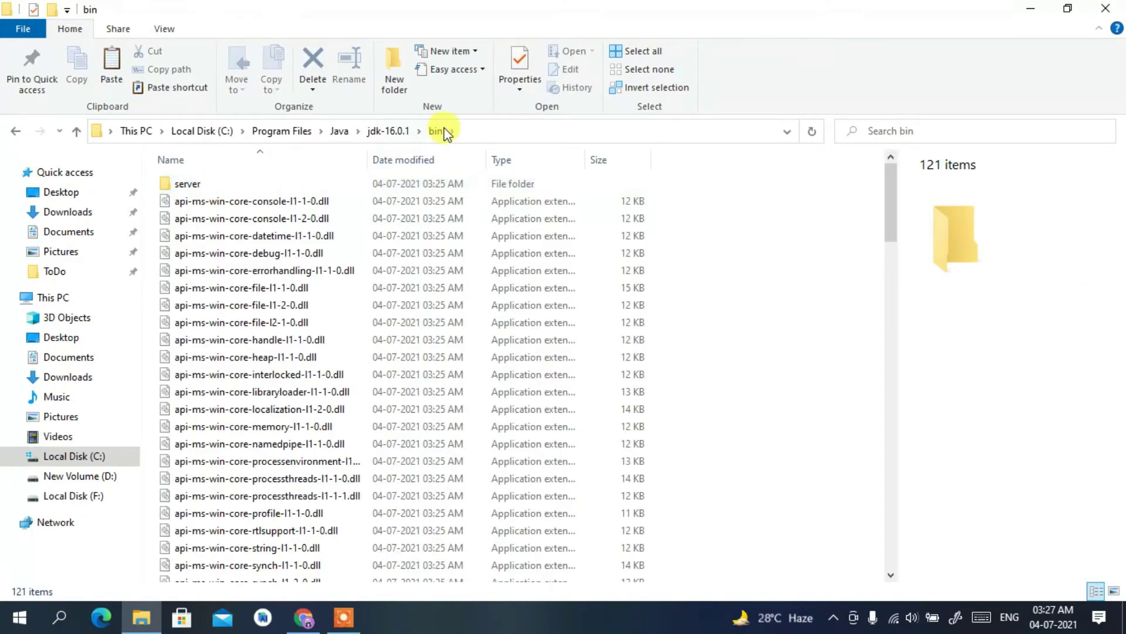
Copy the bin folder's full path from the address bar.
click(483, 134)
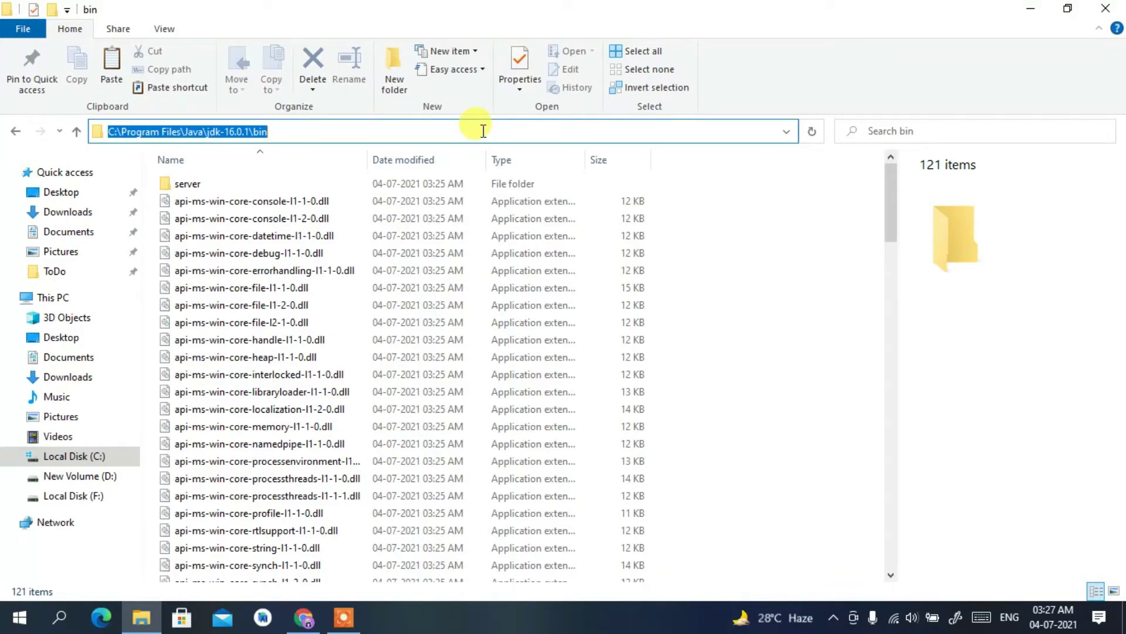
right_click(484, 131)
click(528, 184)
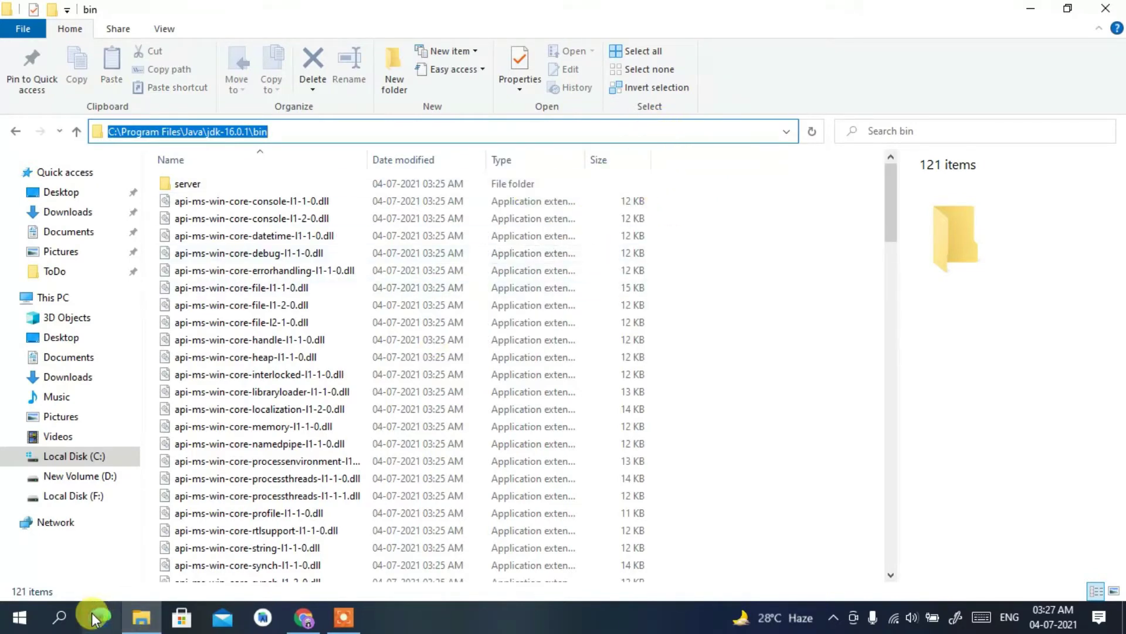
Open Environment Variables through the 'Edit the system environment variables' search result.
click(65, 617)
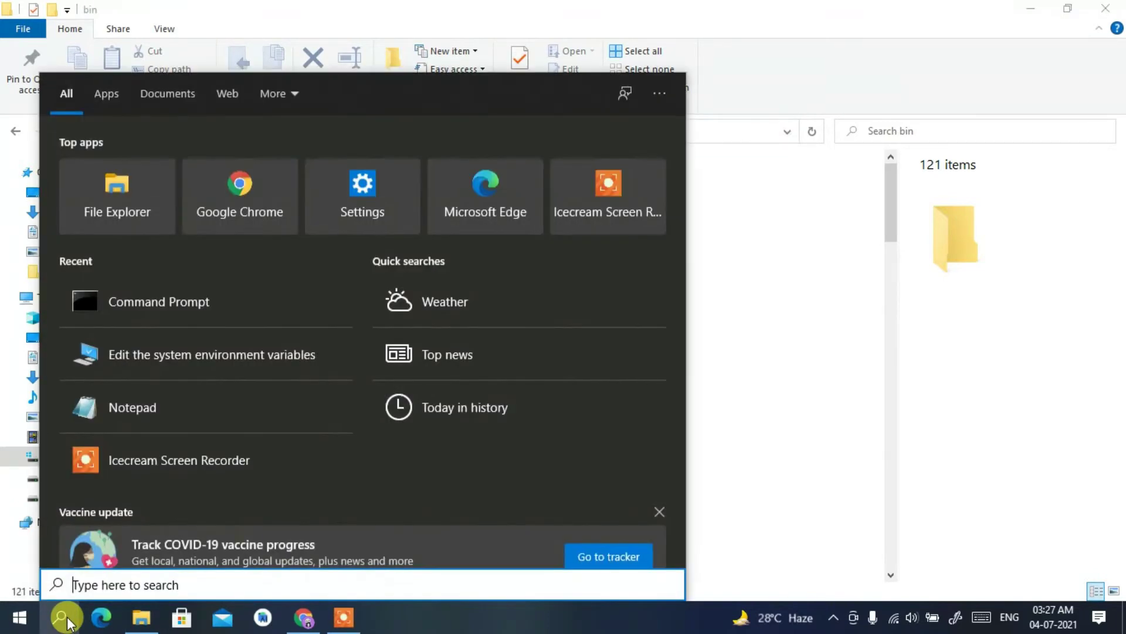
text(environme)
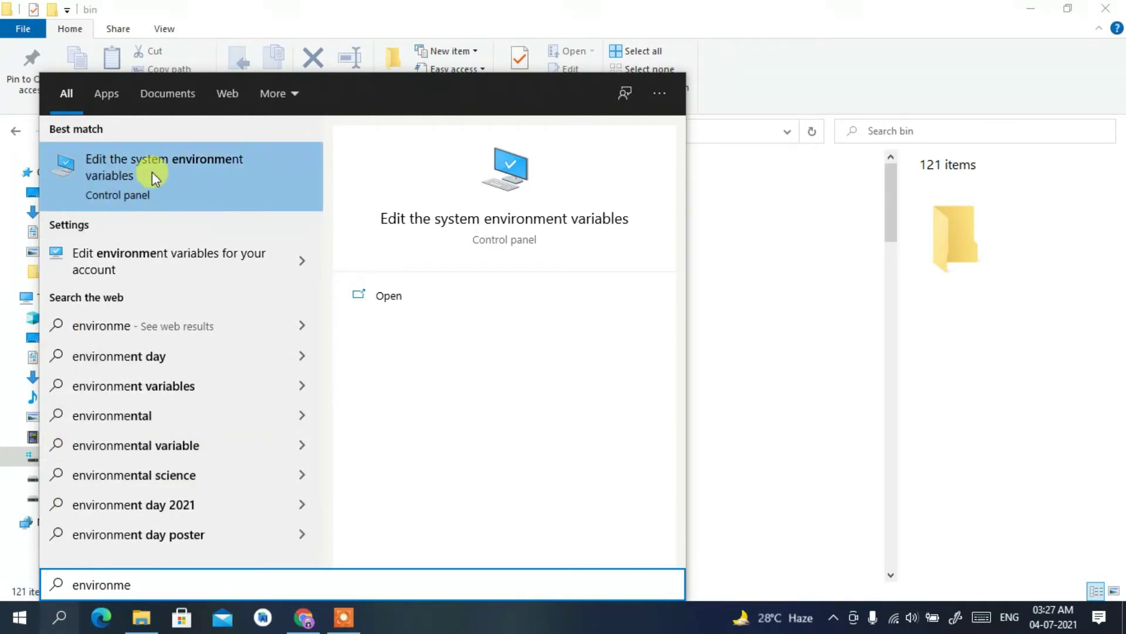
click(187, 171)
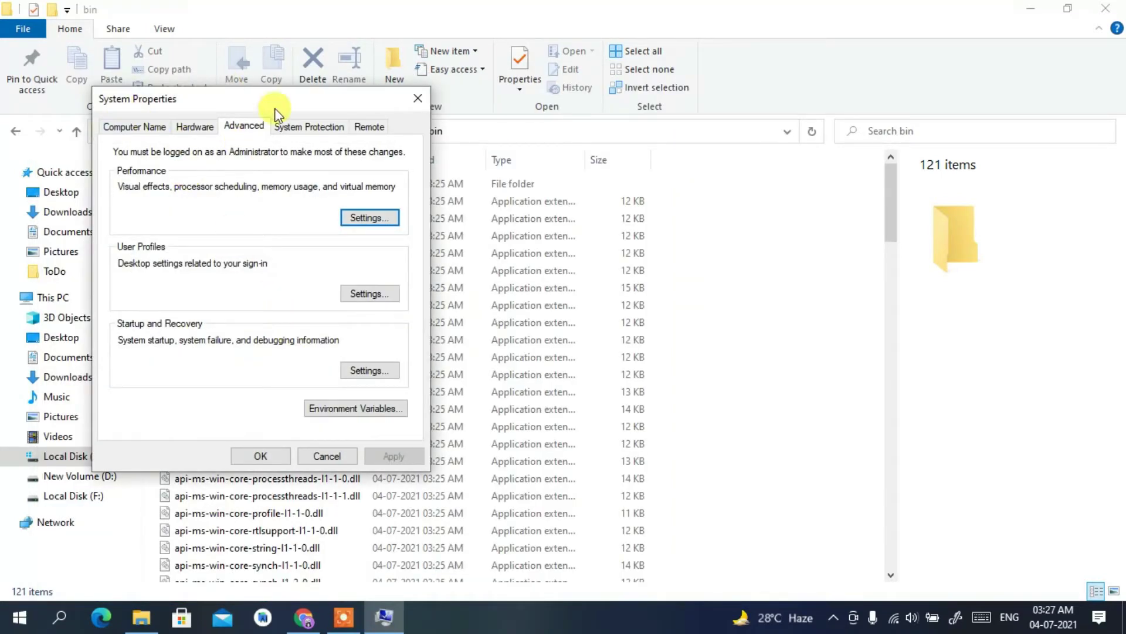
mouse_move(280, 103)
mouse_down()
mouse_move(303, 104)
mouse_move(286, 112)
mouse_up()
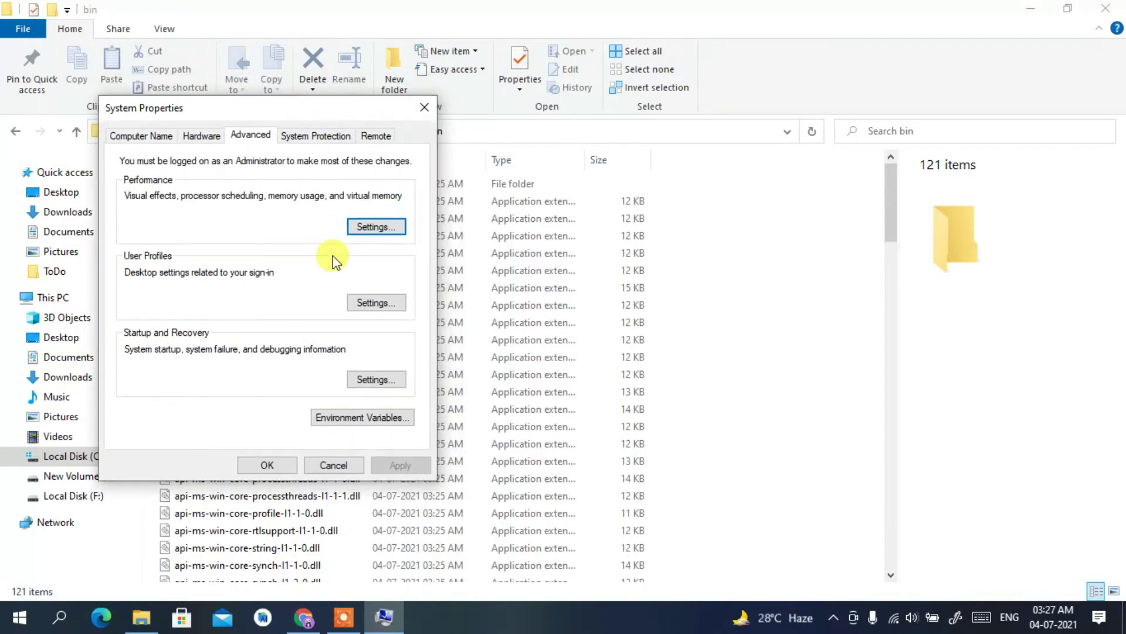
click(359, 420)
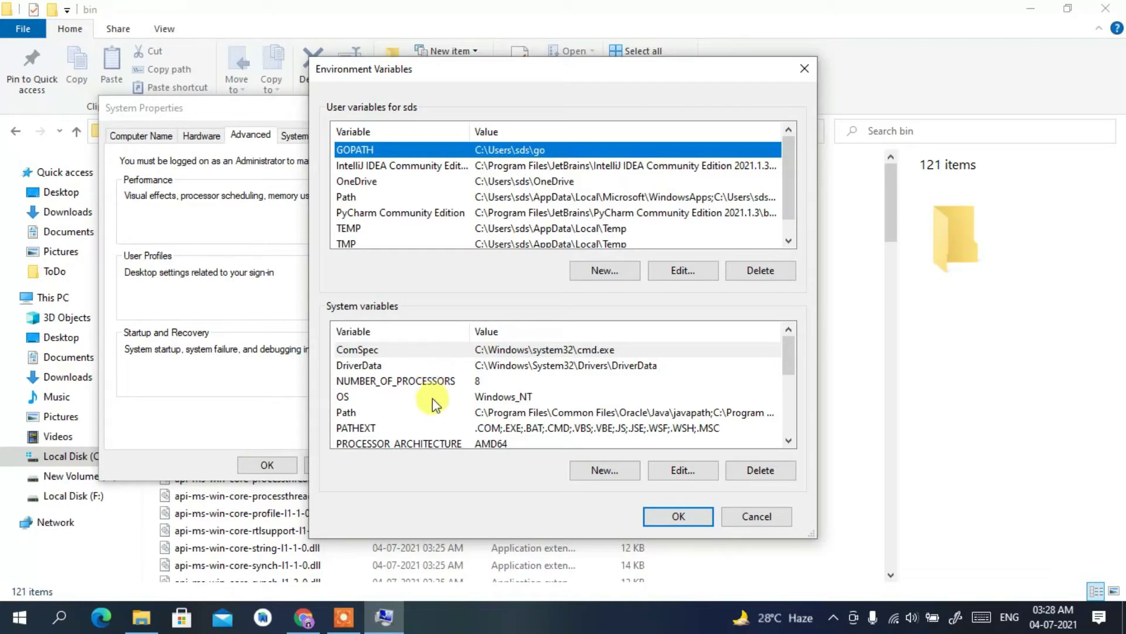
Add C:\Program Files\Java\jdk-16.0.1\bin as a new entry in the system Path variable.
click(392, 414)
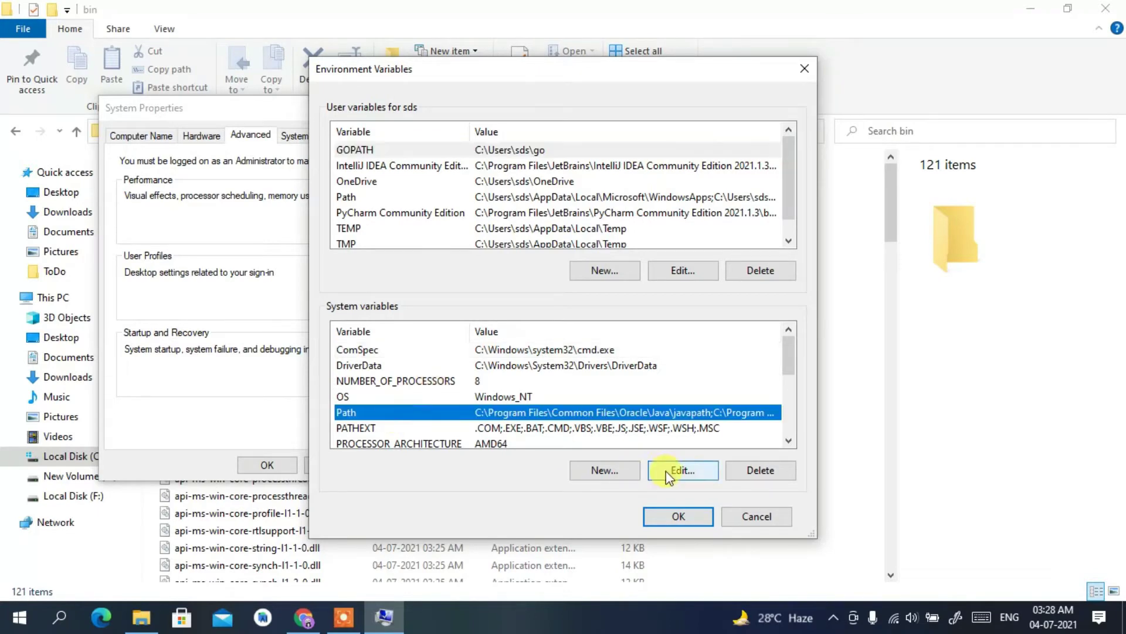
click(685, 470)
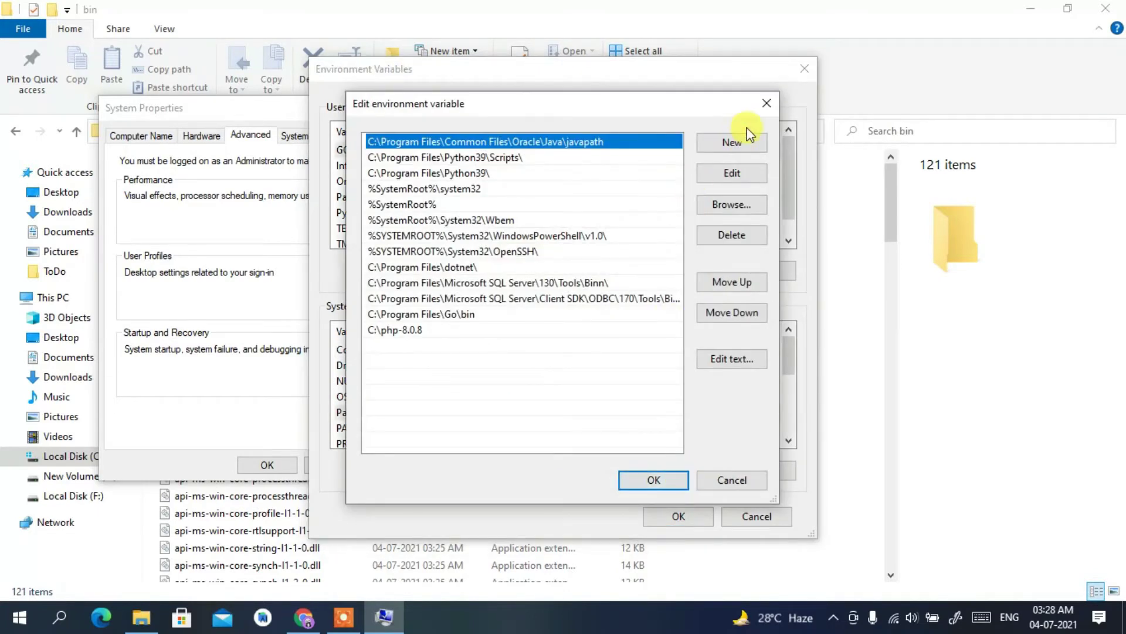
click(739, 145)
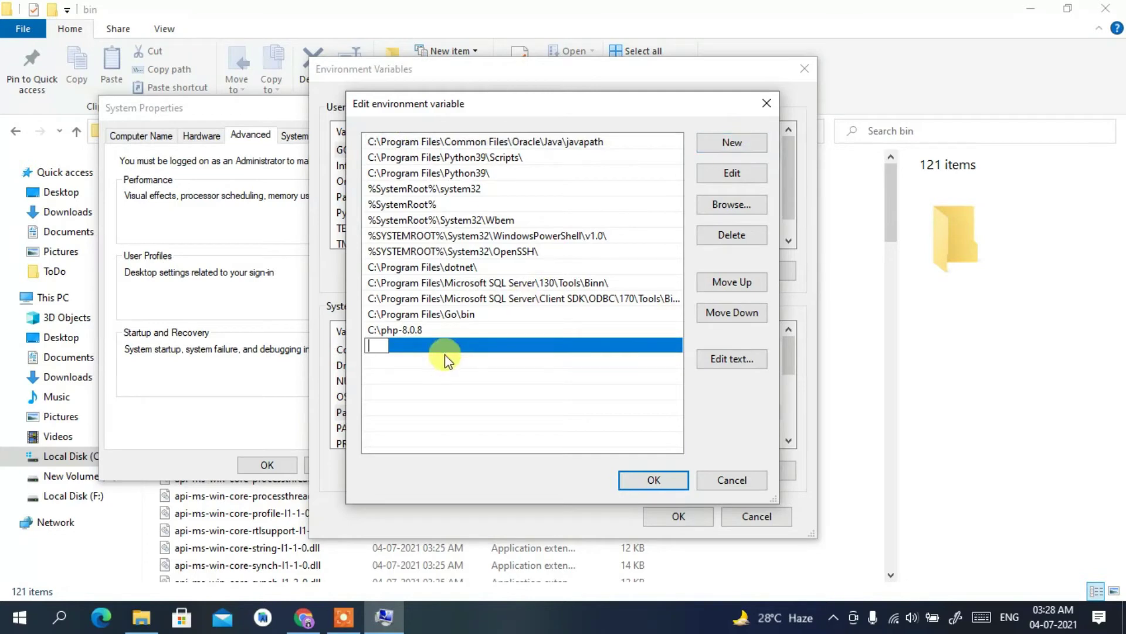
right_click(381, 351)
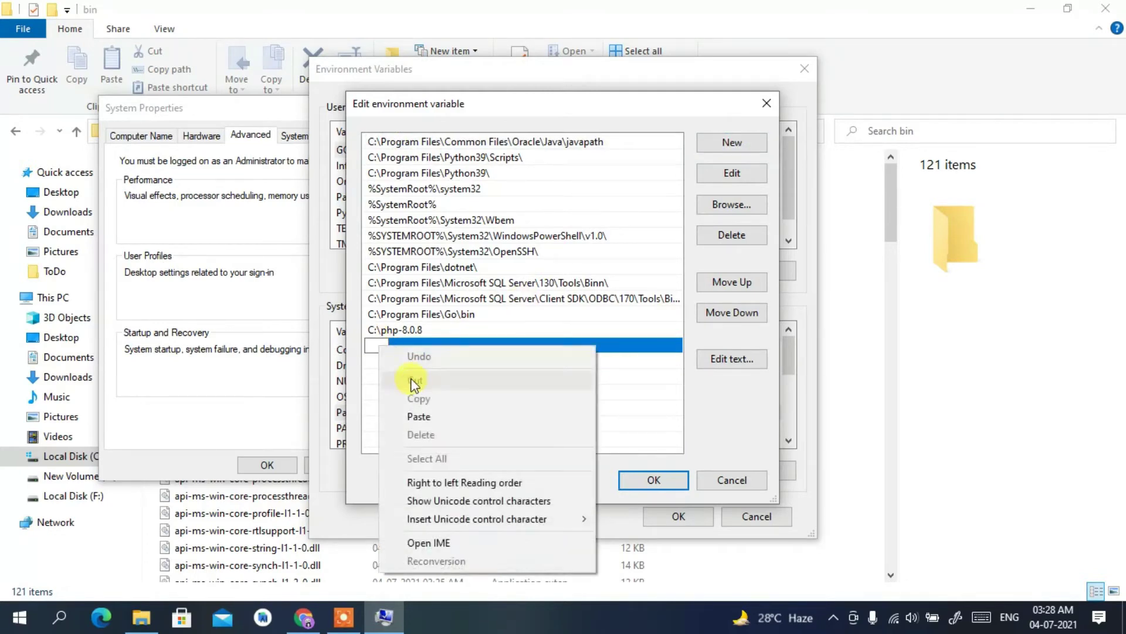
click(431, 416)
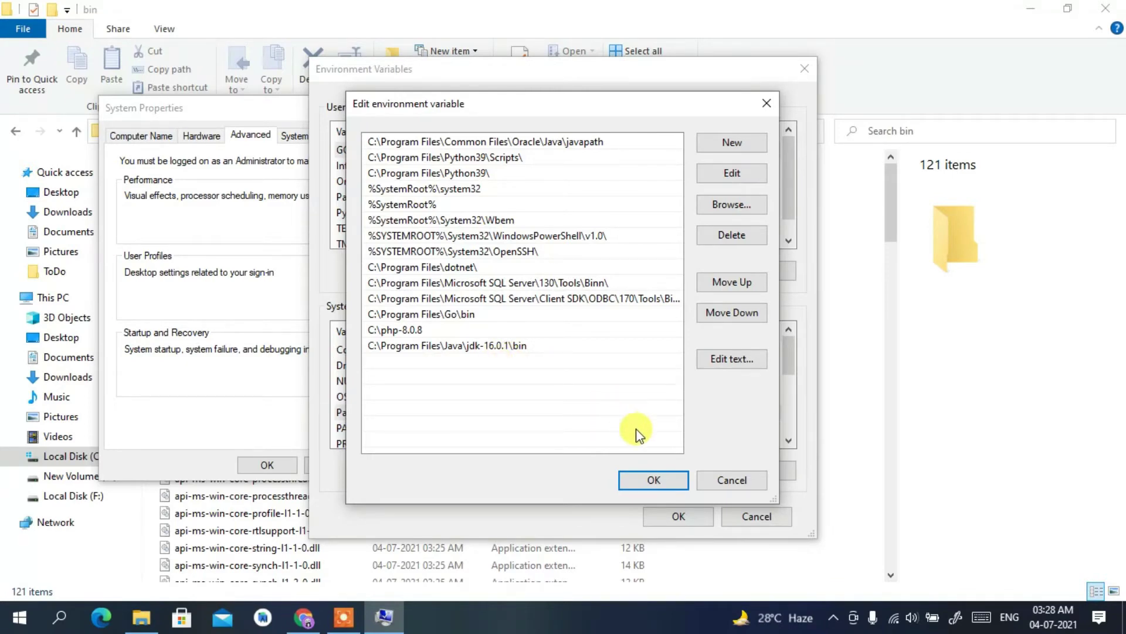
click(644, 474)
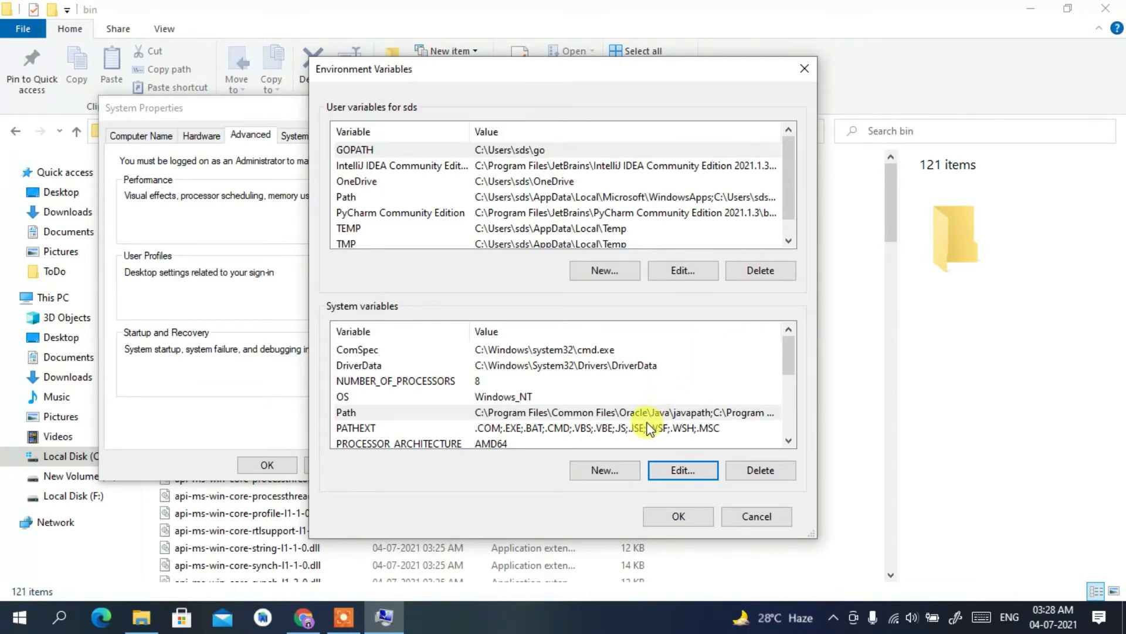
Create a new system variable named JAVA_HOME.
click(605, 469)
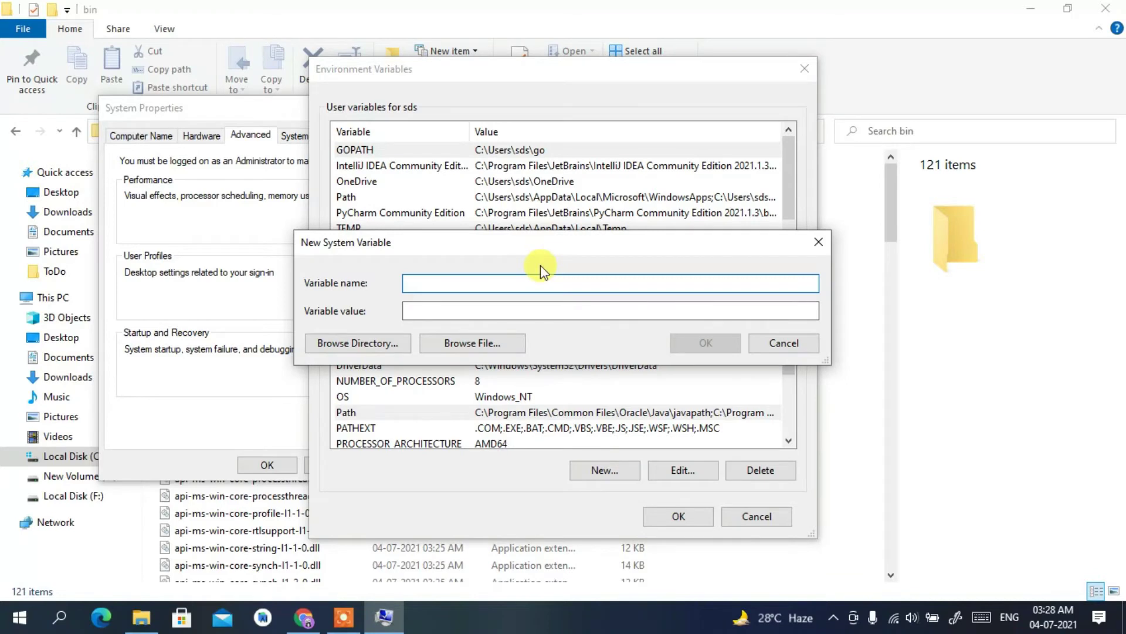
text(JAVA_HOME)
click(444, 307)
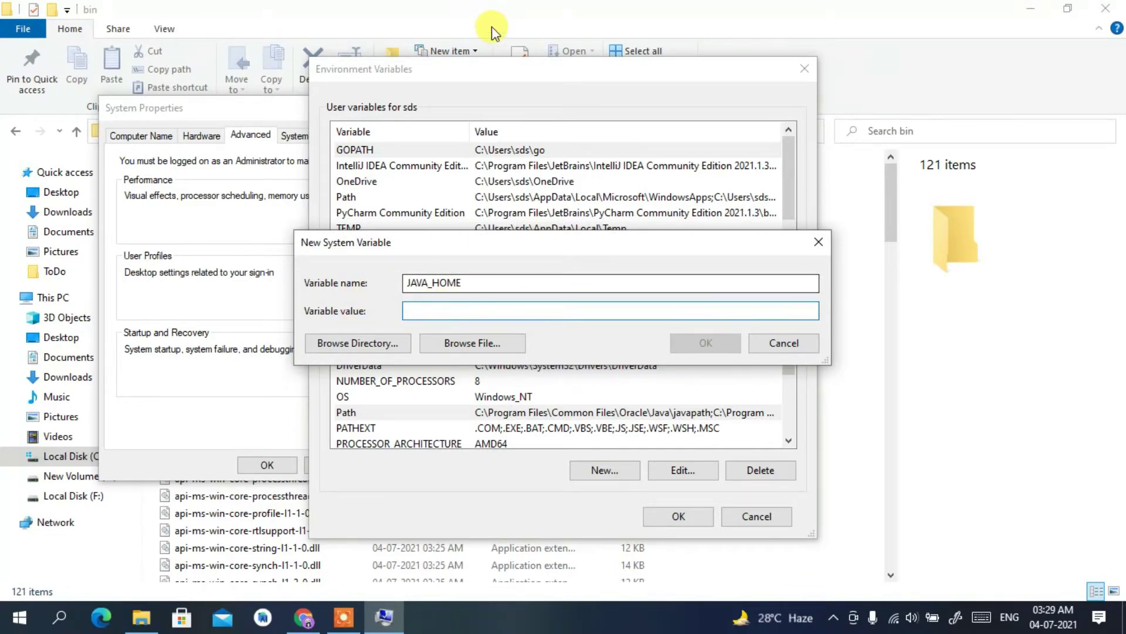
Copy the C:\Program Files\Java\jdk-16.0.1 folder path from File Explorer.
click(751, 16)
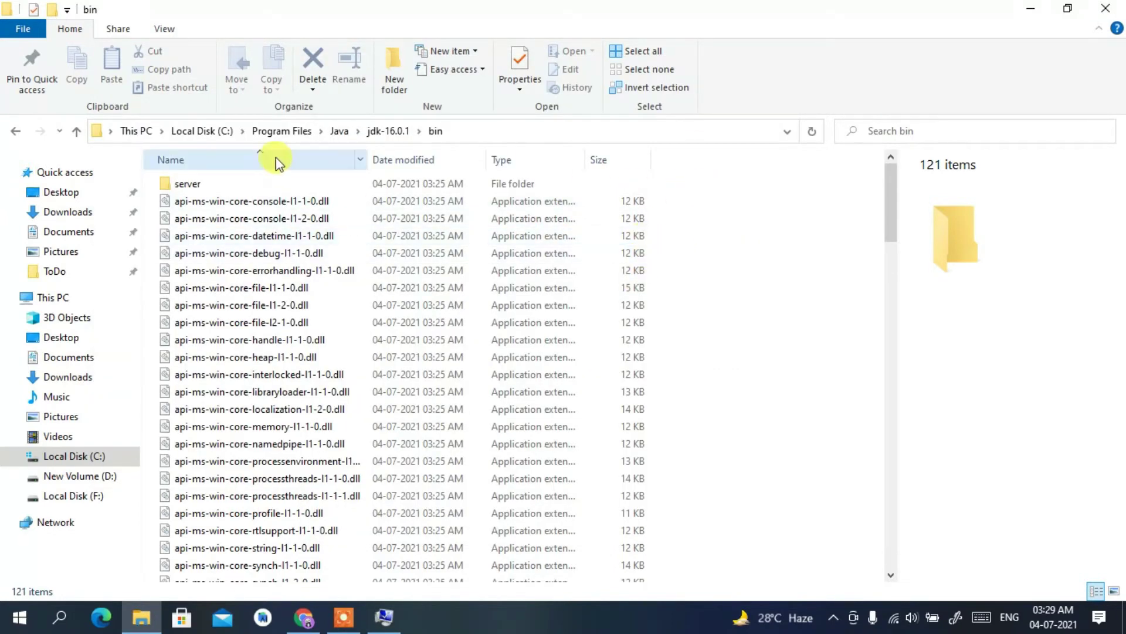
click(16, 130)
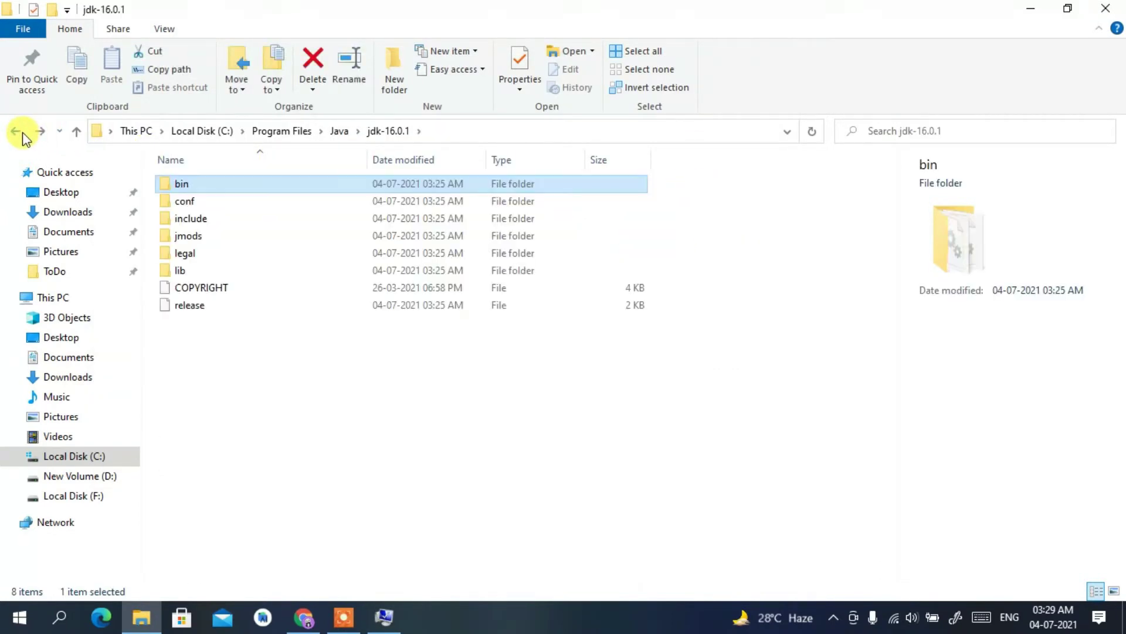
click(494, 129)
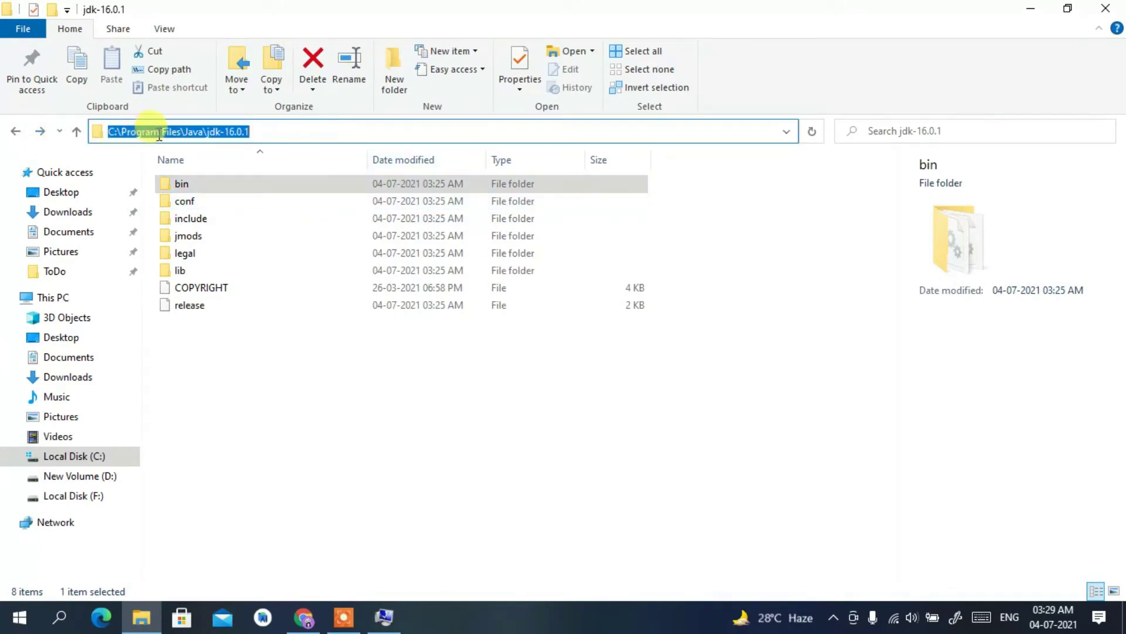
right_click(239, 135)
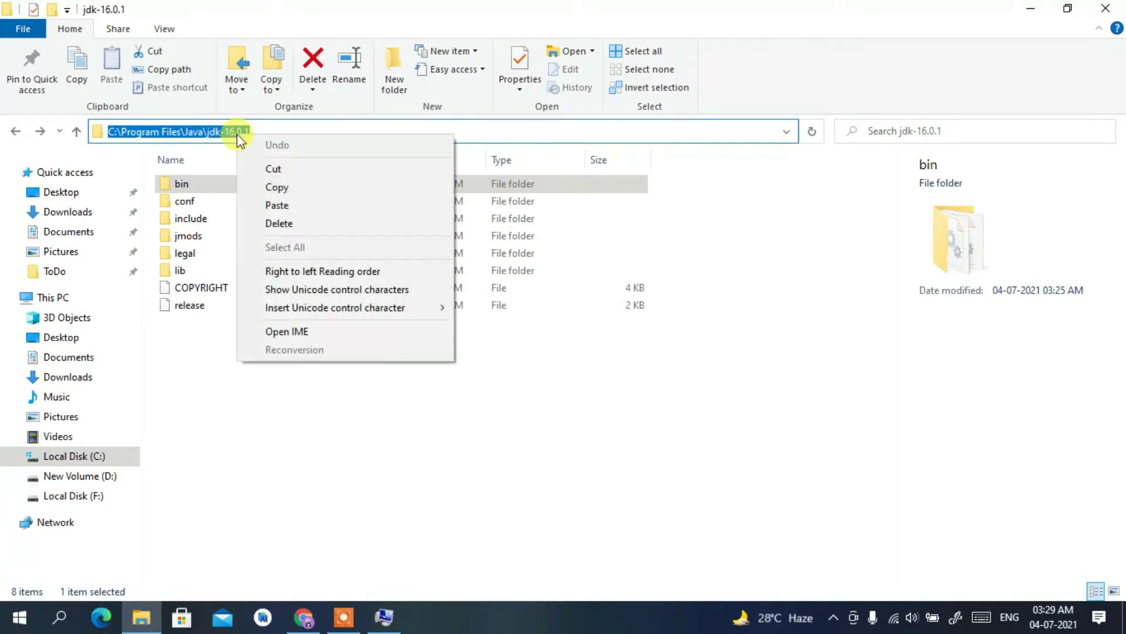
click(284, 183)
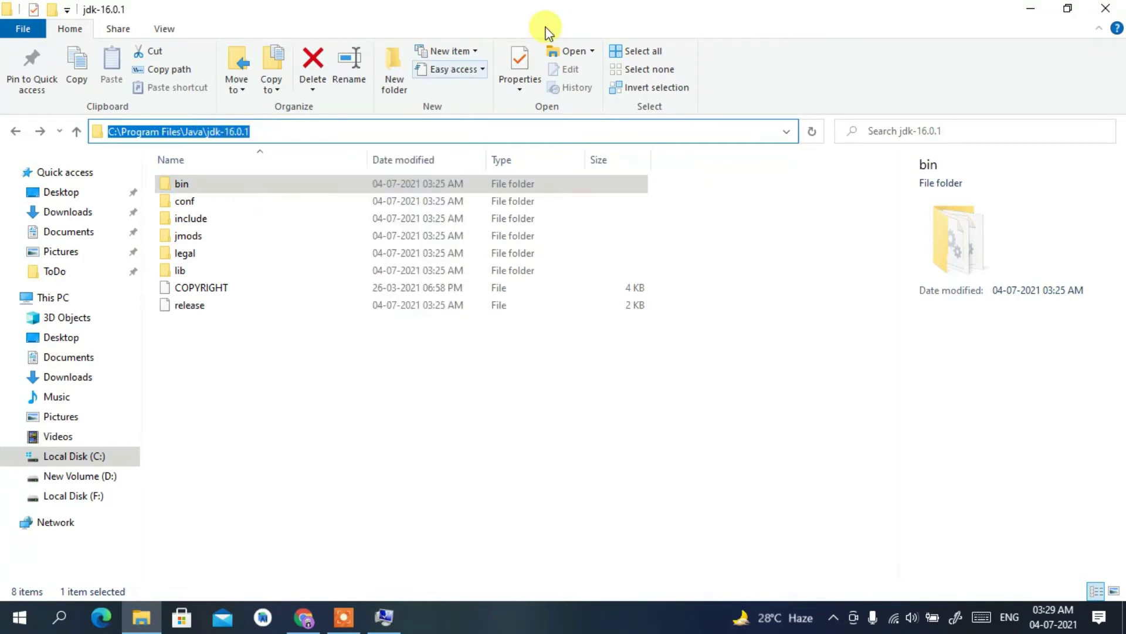
click(1031, 8)
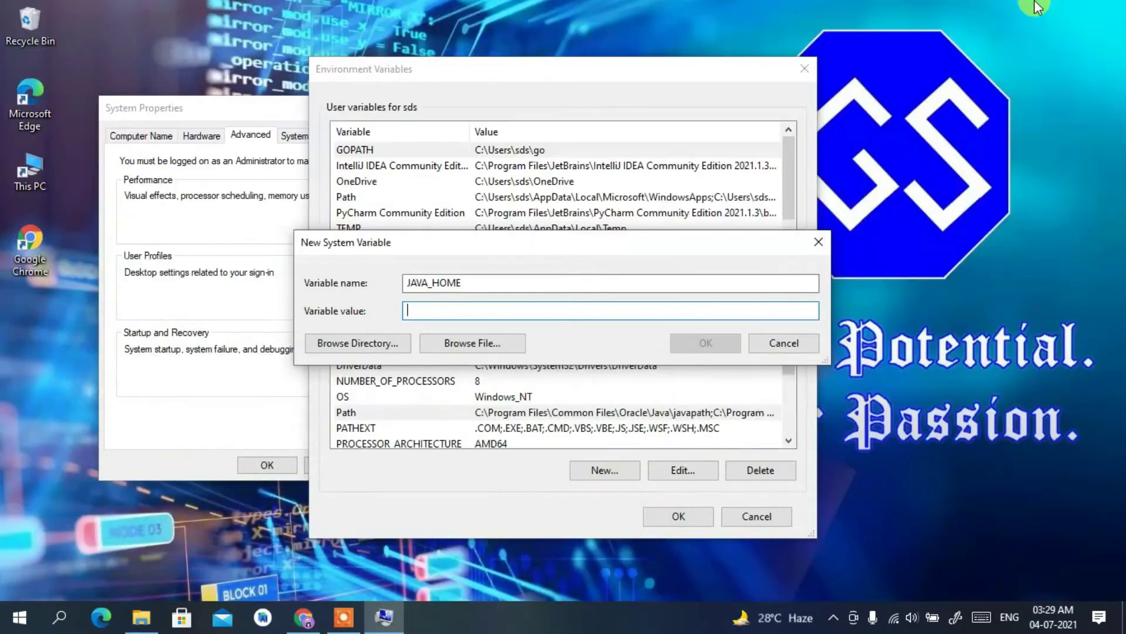
Paste that path as the JAVA_HOME value, save it and close Environment Variables.
right_click(425, 313)
click(470, 382)
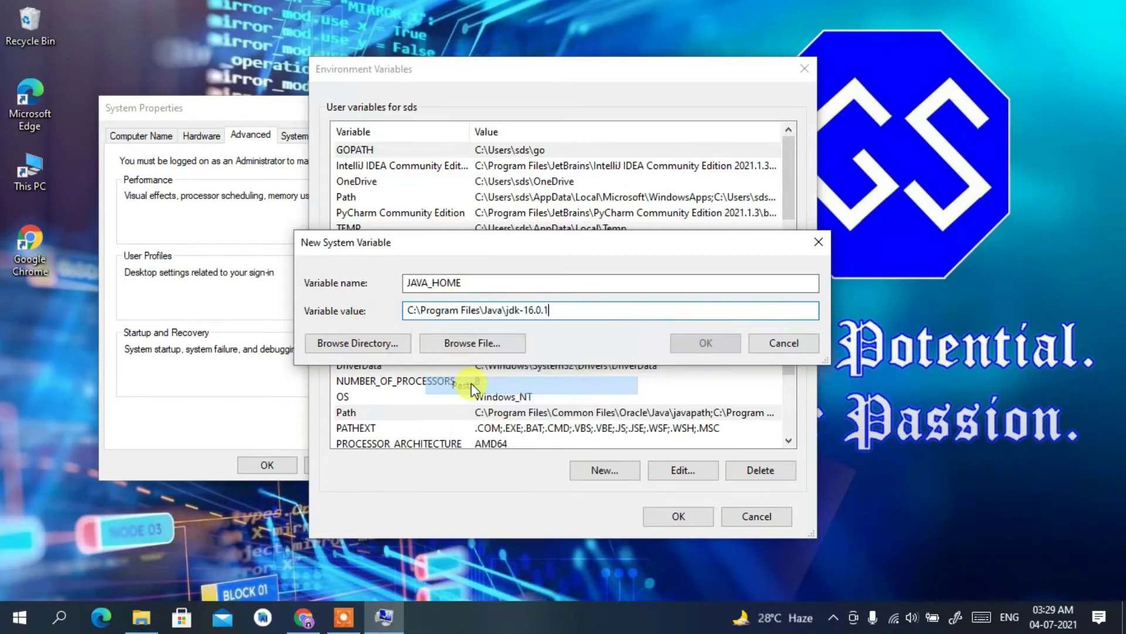
drag(553, 310, 392, 317)
click(503, 276)
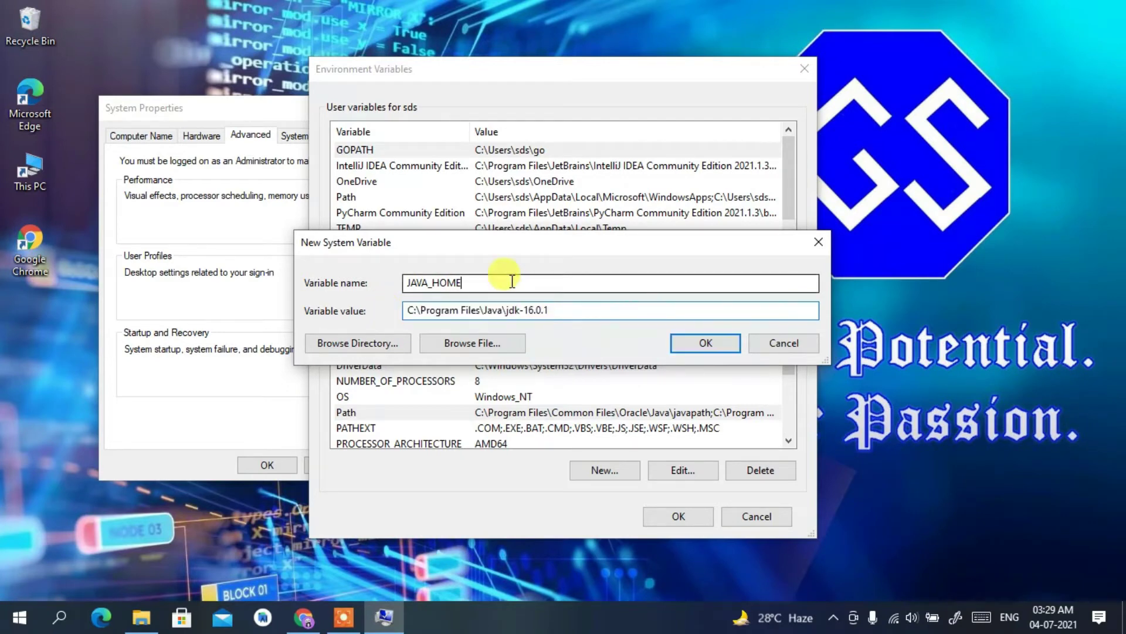
drag(503, 276, 369, 276)
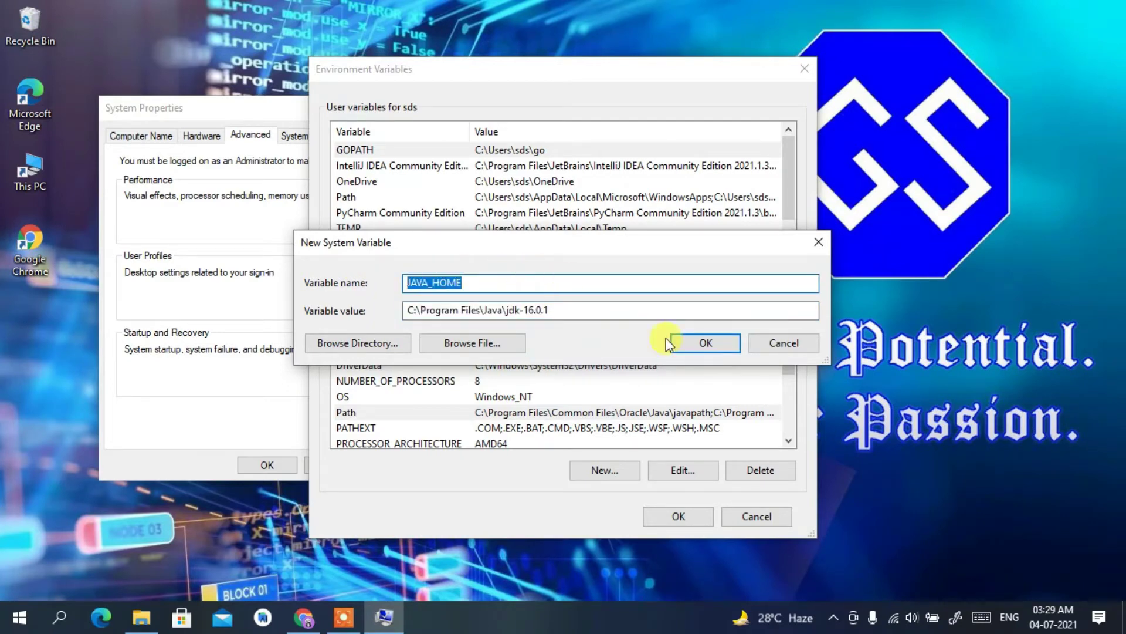
click(705, 346)
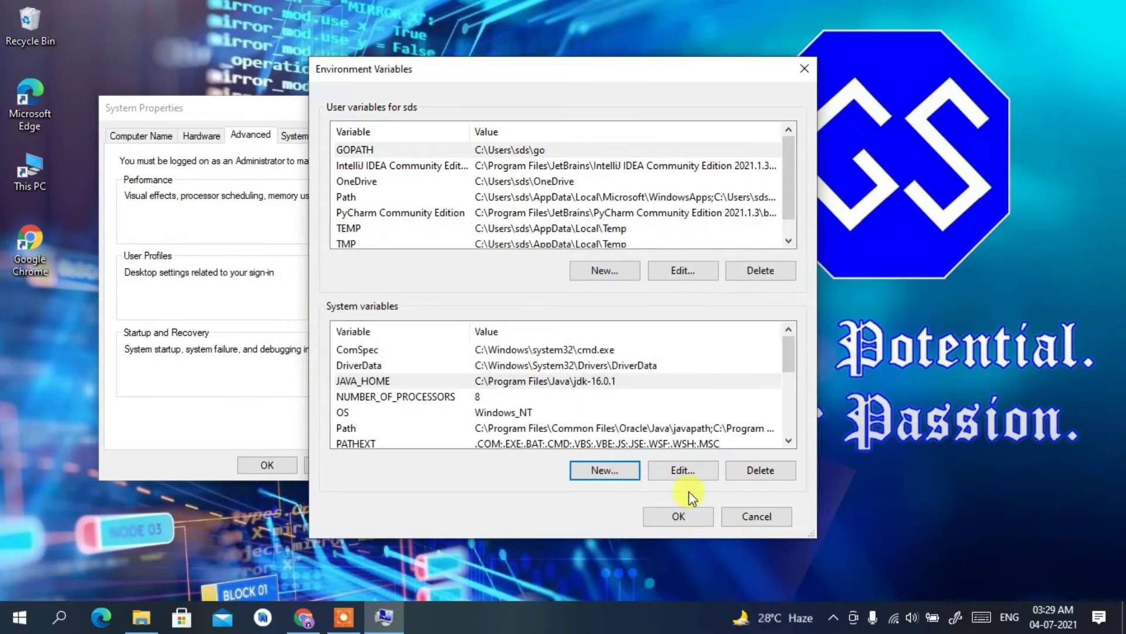
click(698, 514)
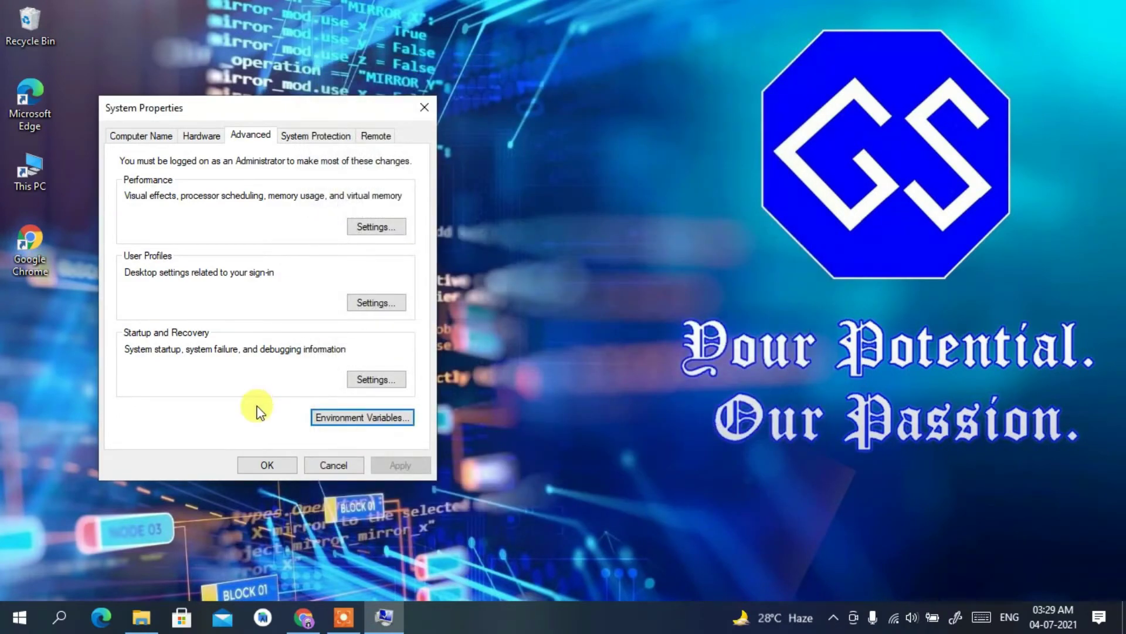
Close System Properties with OK and open Command Prompt via the cmd search.
click(275, 463)
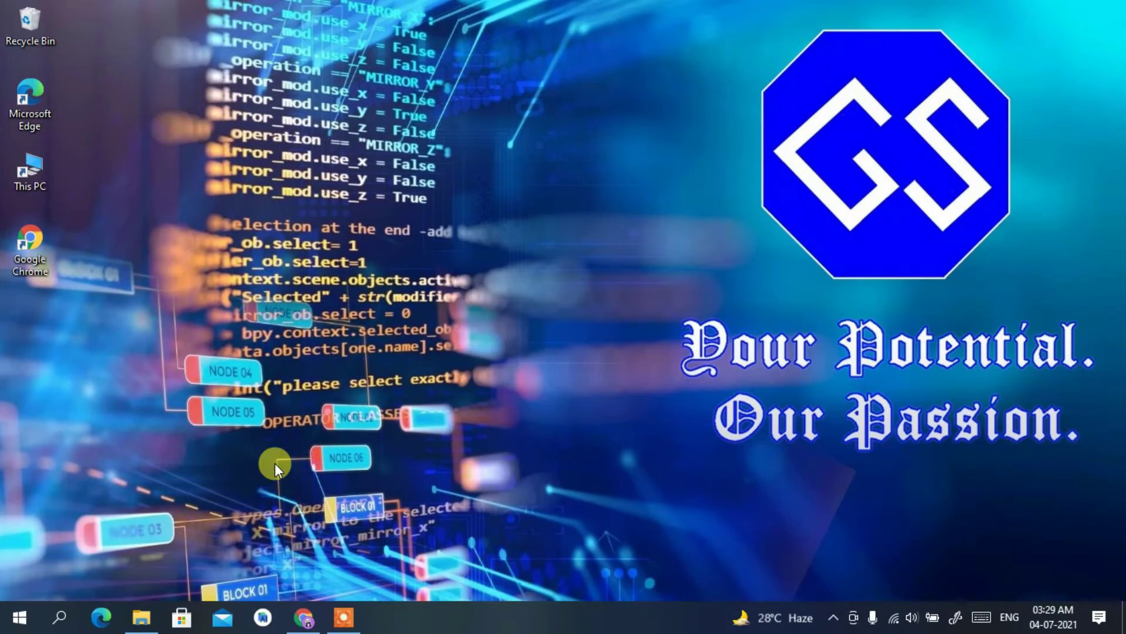
click(60, 619)
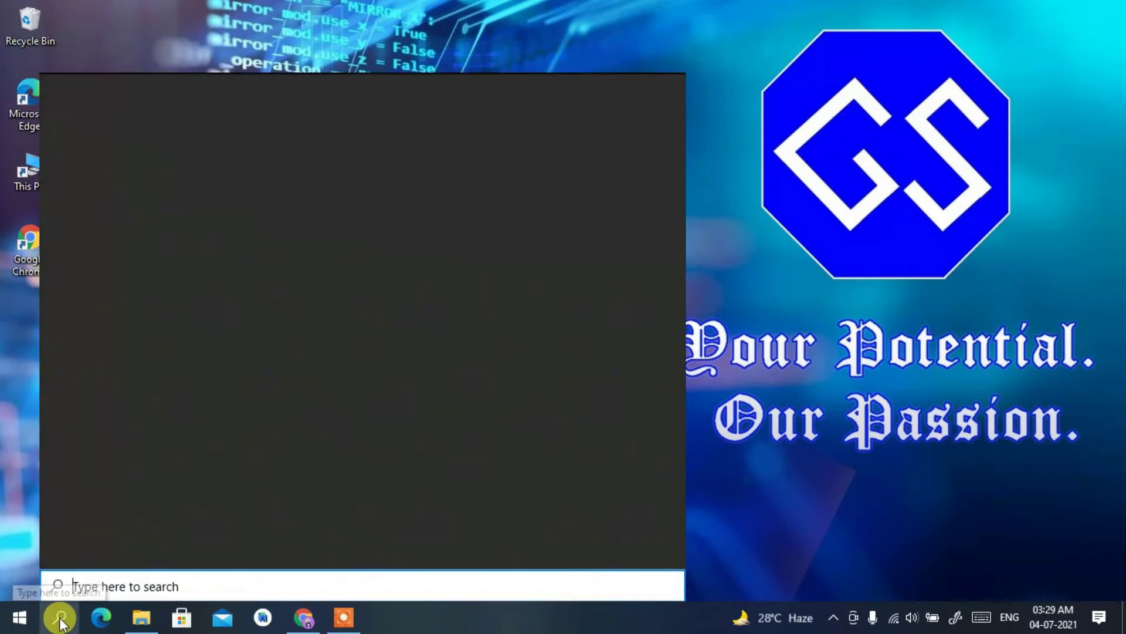
text(cmd)
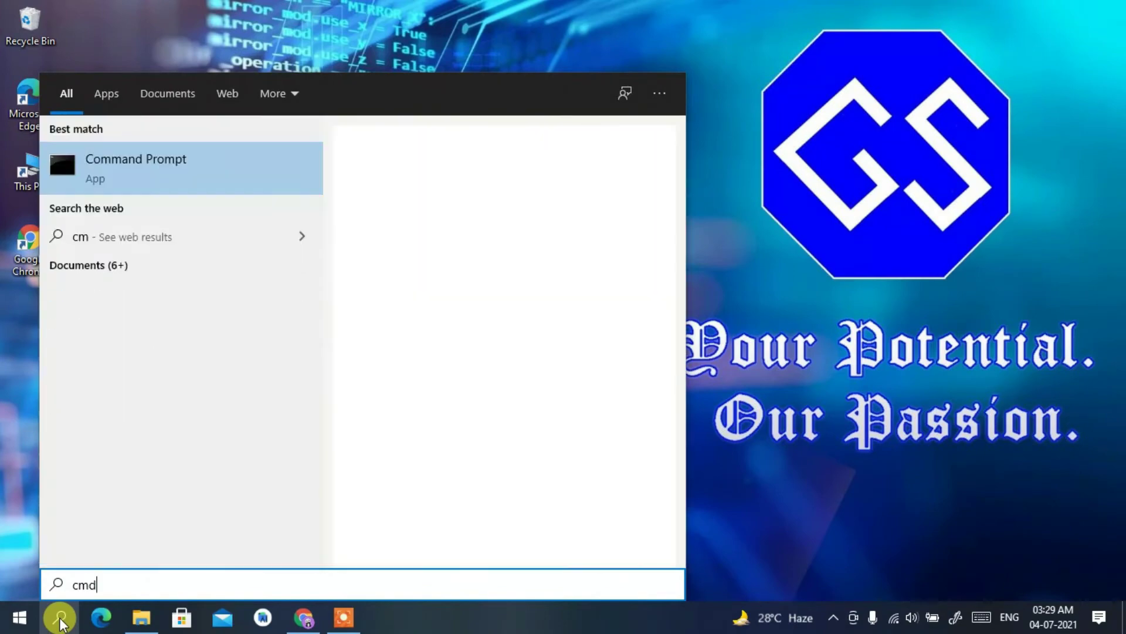
key(Return)
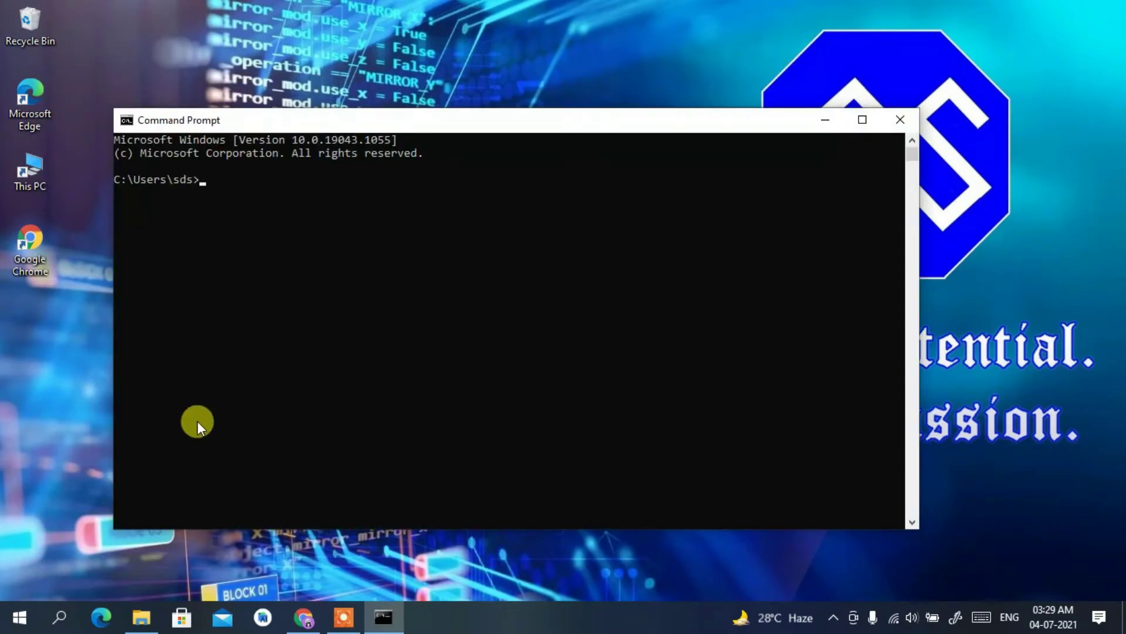
Run java -version and confirm it reports java version "16.0.1".
text(java -version)
key(Return)
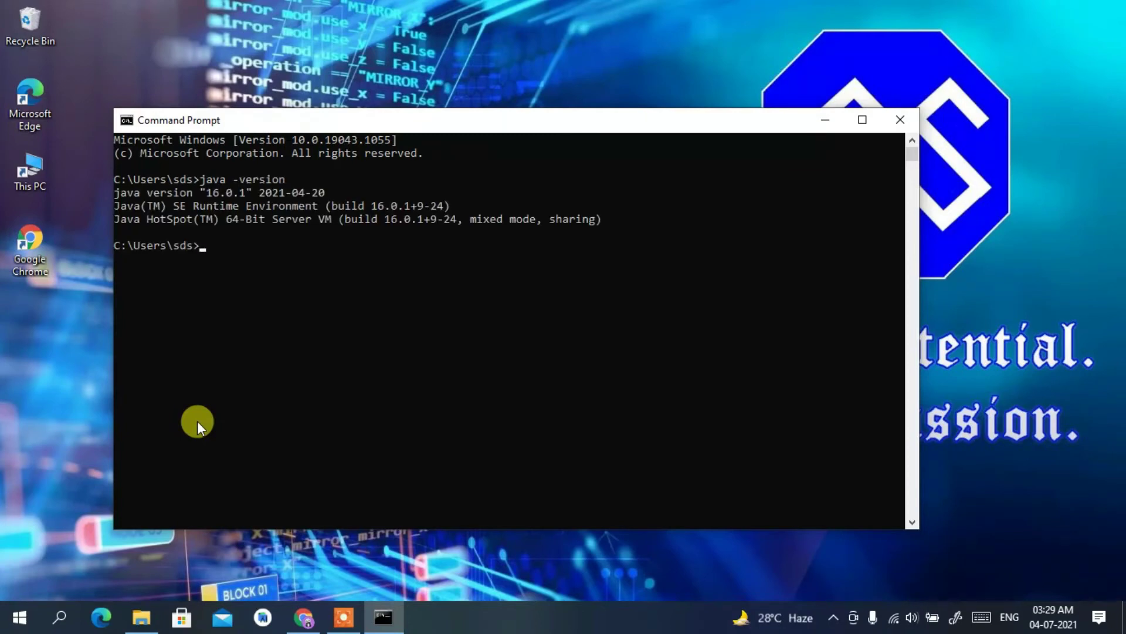
drag(123, 196, 256, 192)
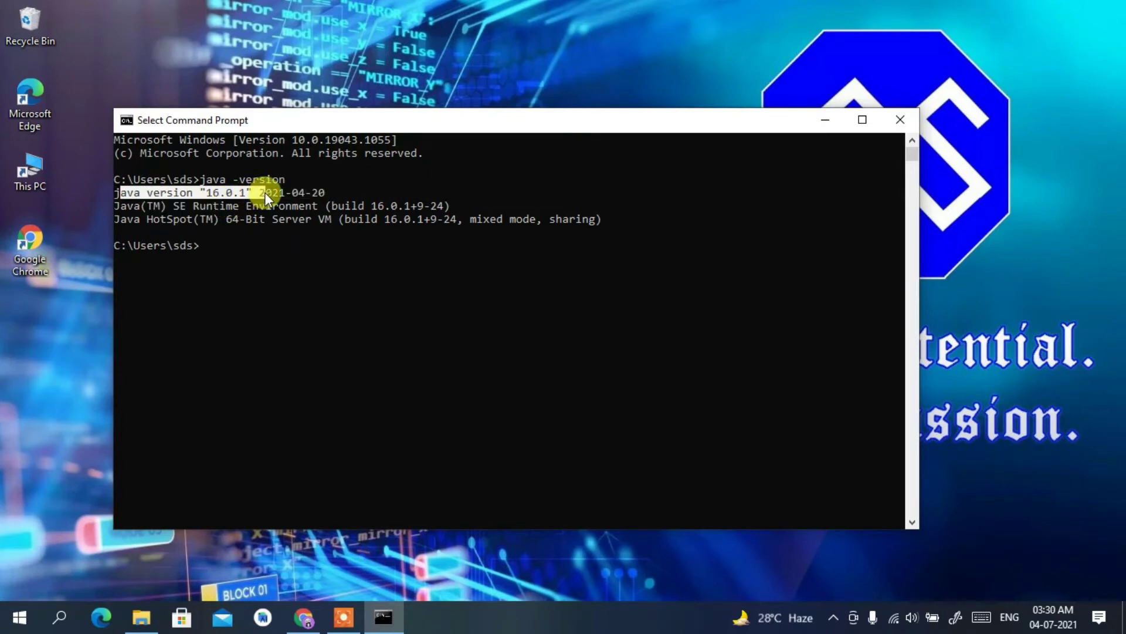